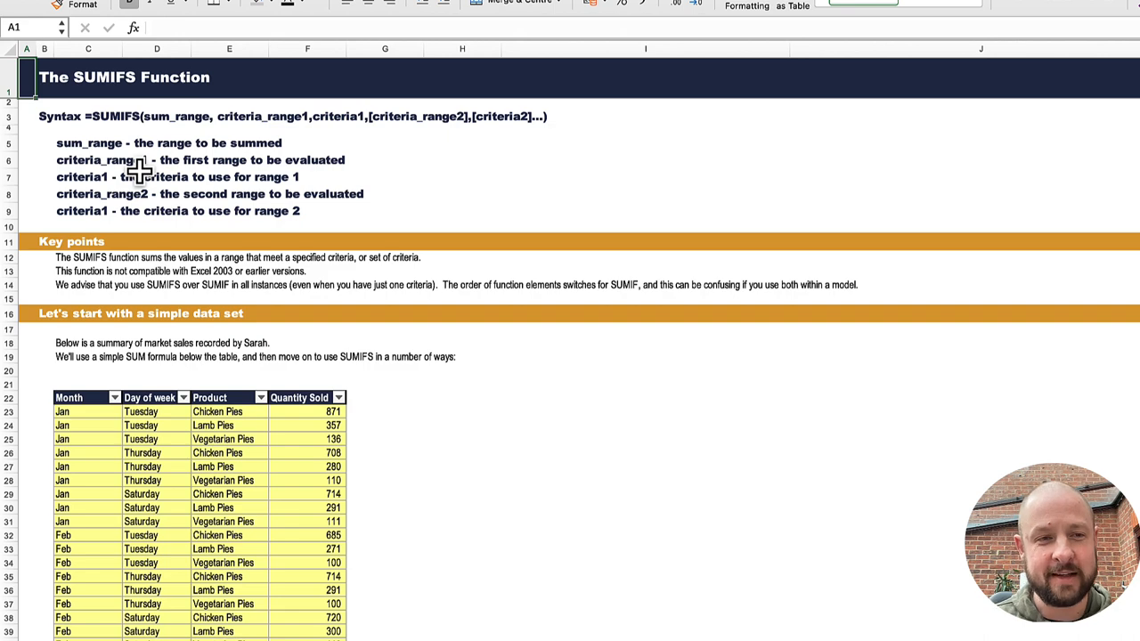
# Step: Inspect the single-criterion SUMIFS formula in F87, tracing its sum range, month range and criterion cell through the sales table
pyautogui.scroll(-10, 188, 337)
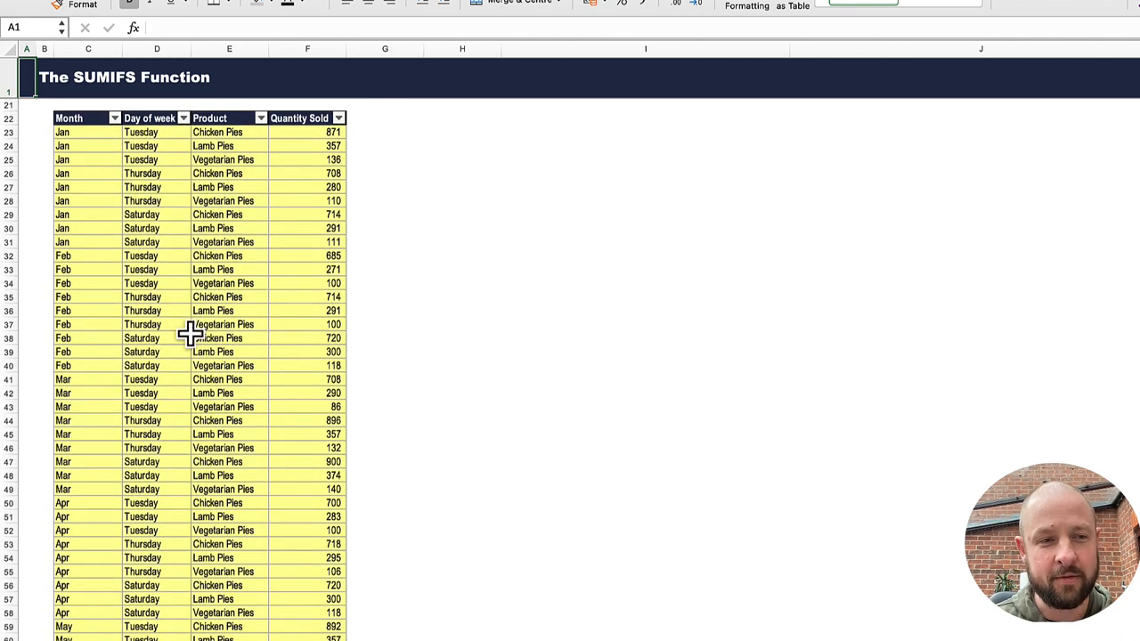
pyautogui.scroll(1, 196, 323)
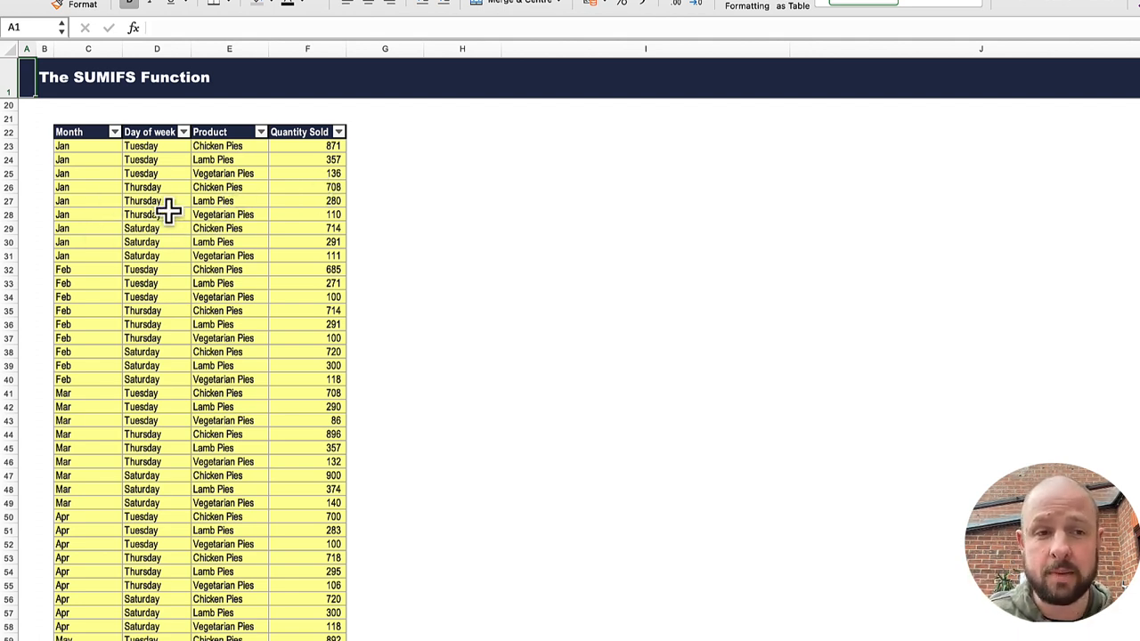
pyautogui.scroll(-10, 281, 328)
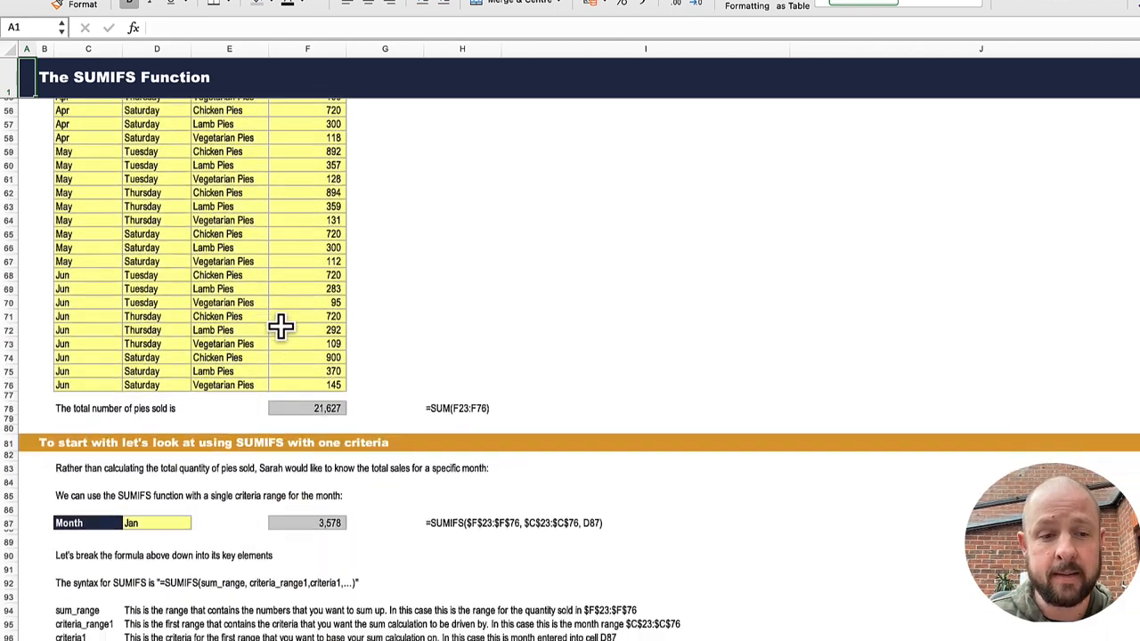
pyautogui.scroll(-5, 280, 328)
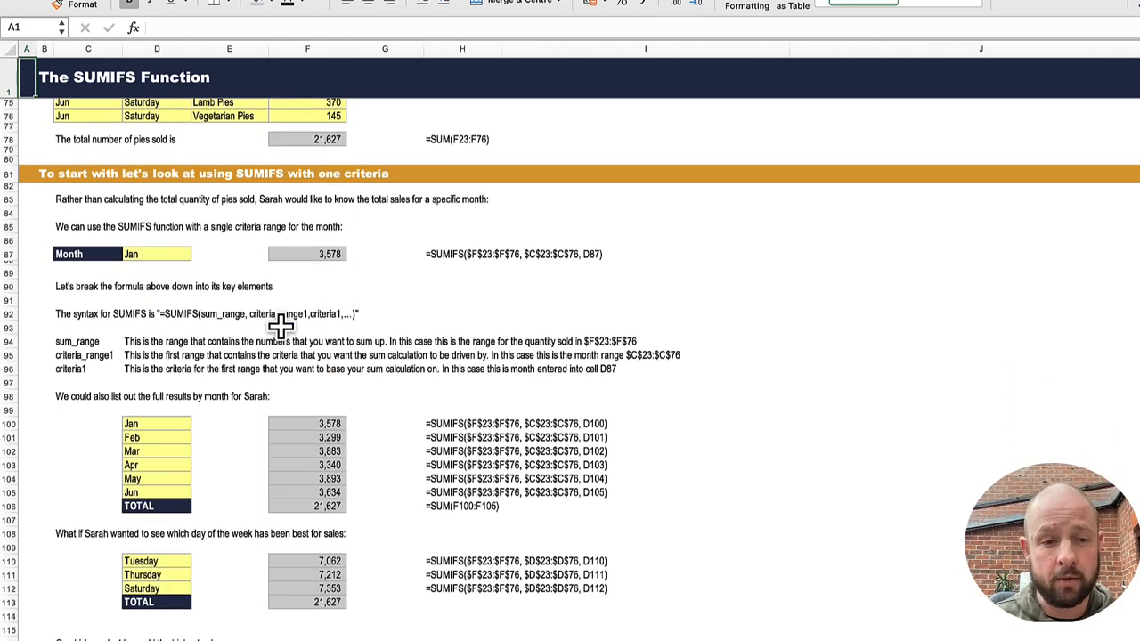
pyautogui.click(308, 254)
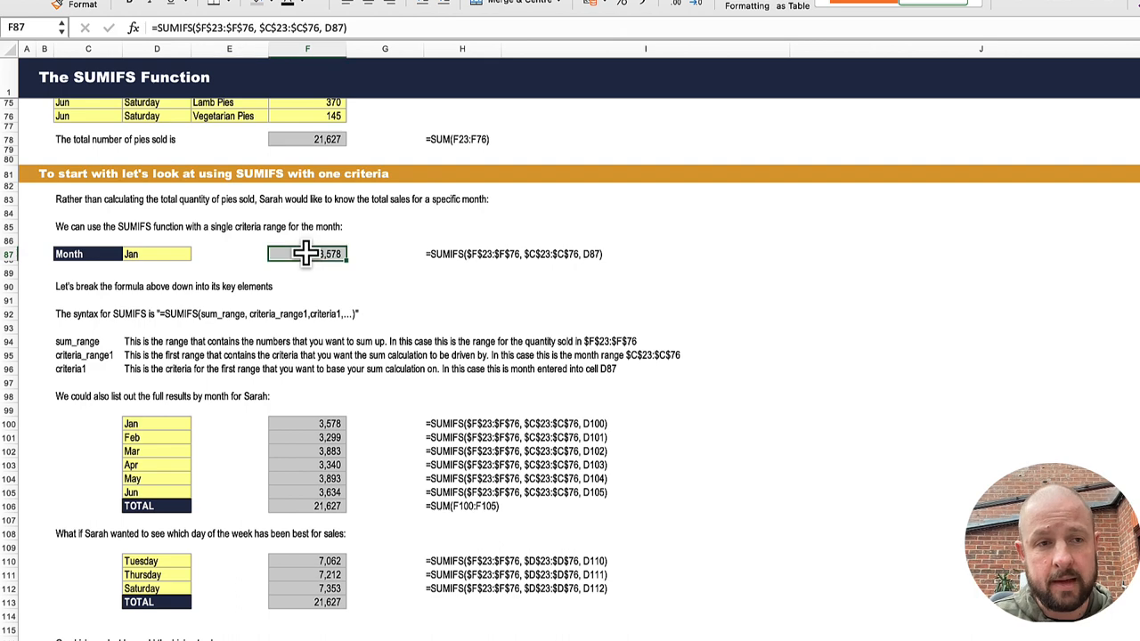
pyautogui.click(266, 27)
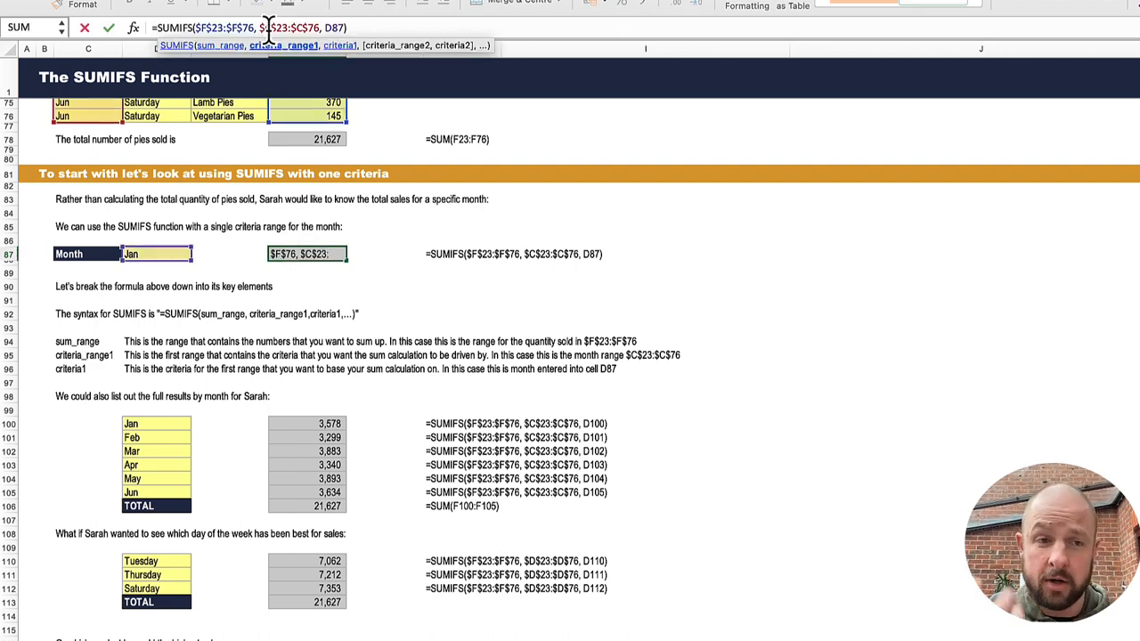
pyautogui.scroll(5, 278, 147)
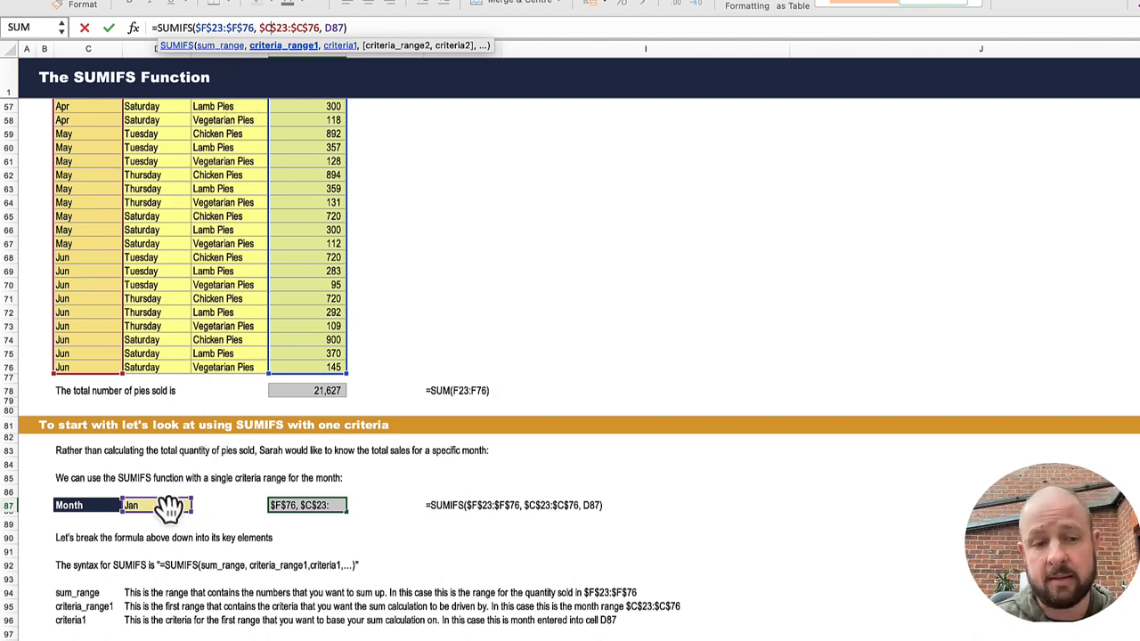
pyautogui.scroll(6, 96, 312)
pyautogui.scroll(1, 95, 312)
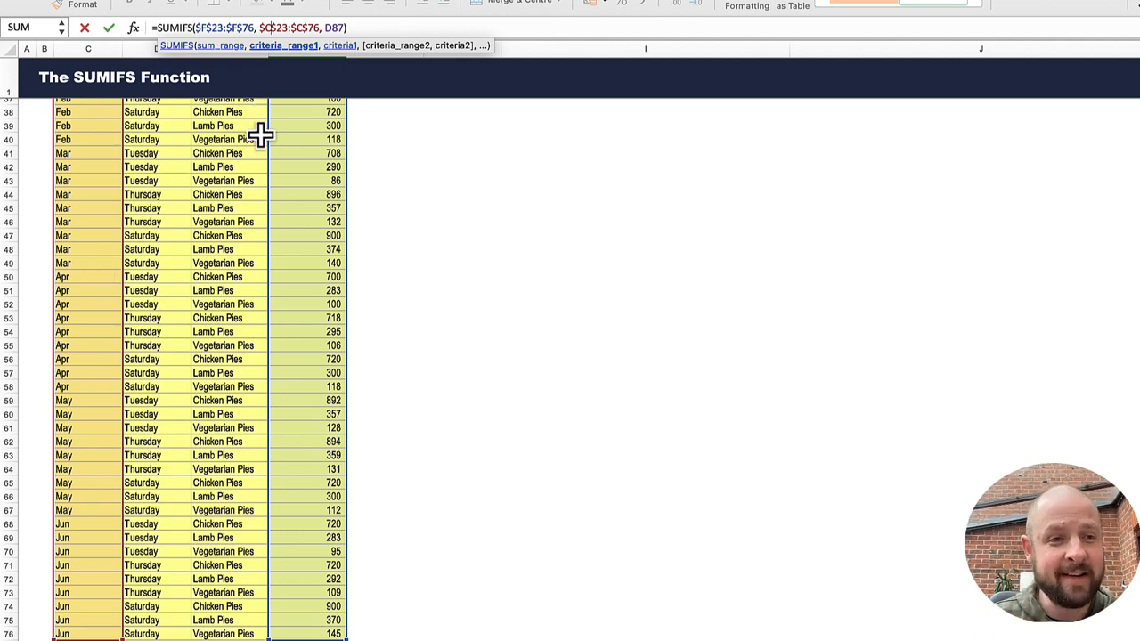
pyautogui.scroll(-8, 175, 326)
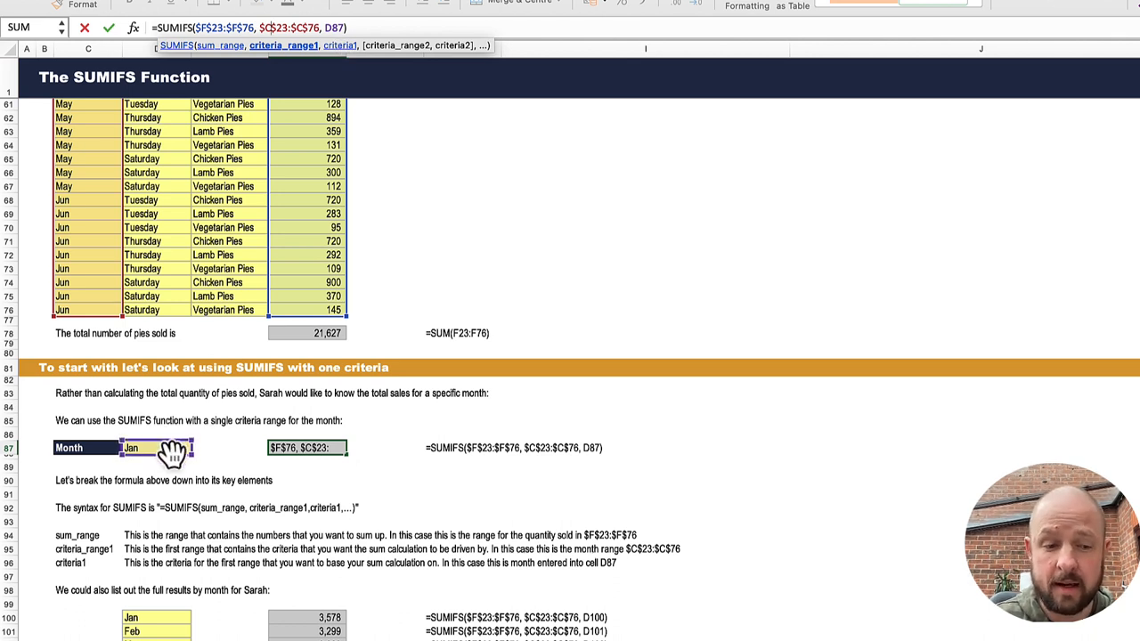
pyautogui.press('Return')
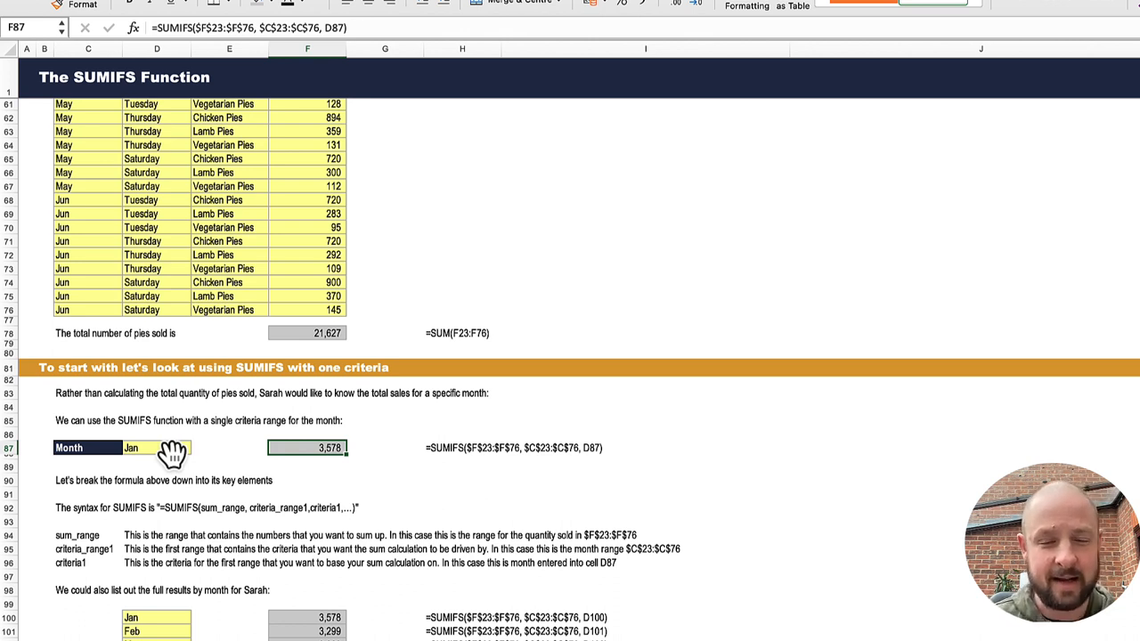
# Step: Inspect the spilled-array SUMIFS formula in F135, including its ranged month criterion D135:D140
pyautogui.scroll(-2, 244, 485)
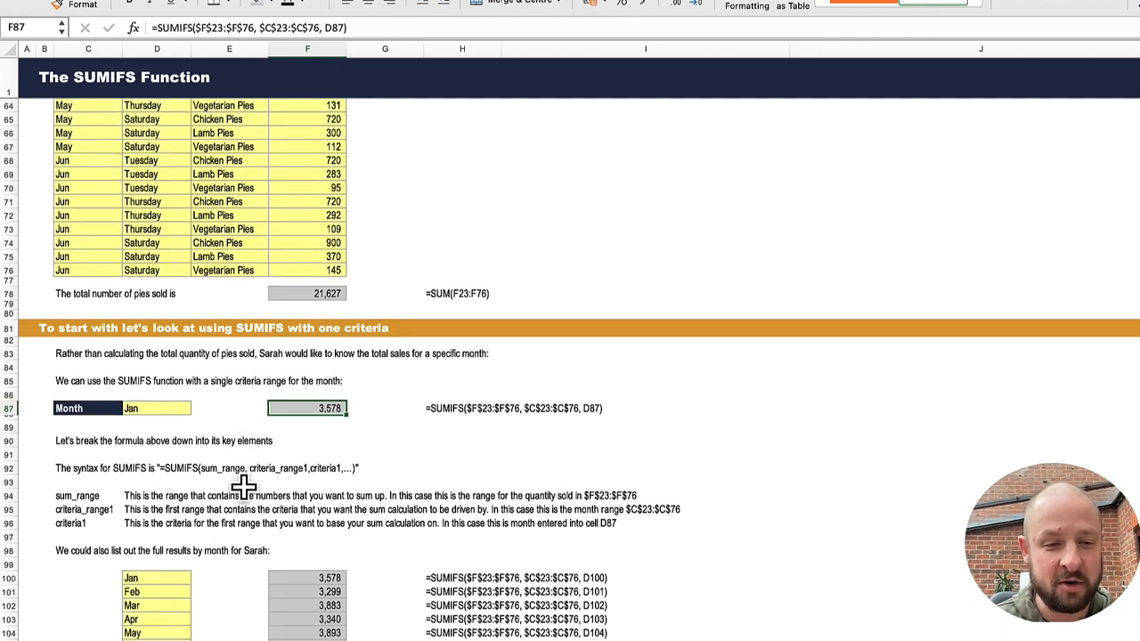
pyautogui.scroll(-10, 244, 486)
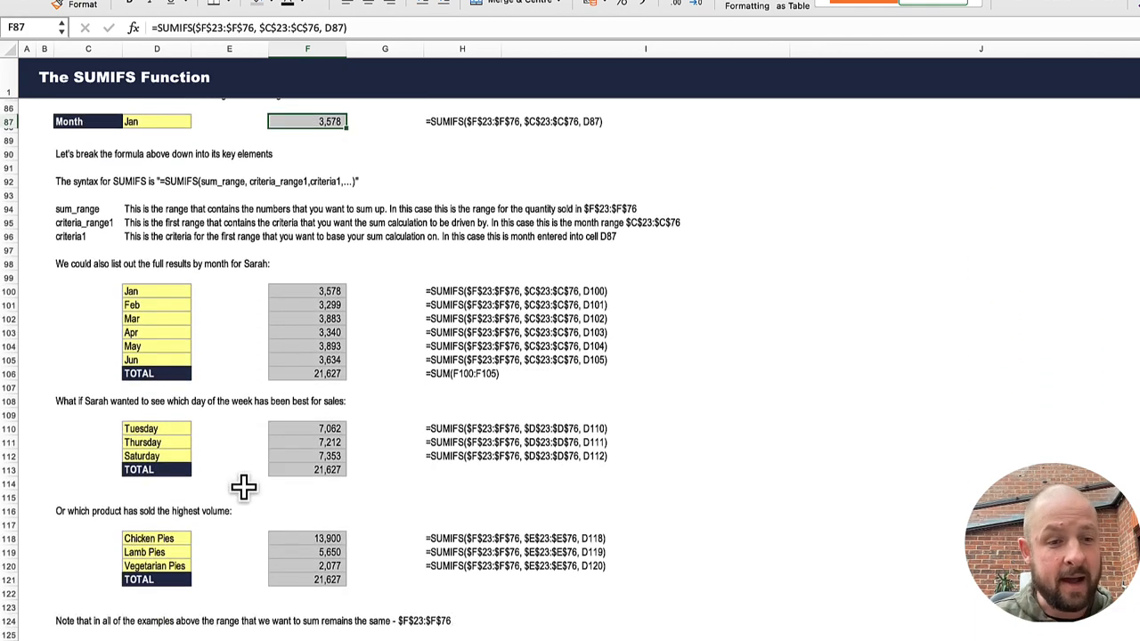
pyautogui.scroll(-15, 274, 470)
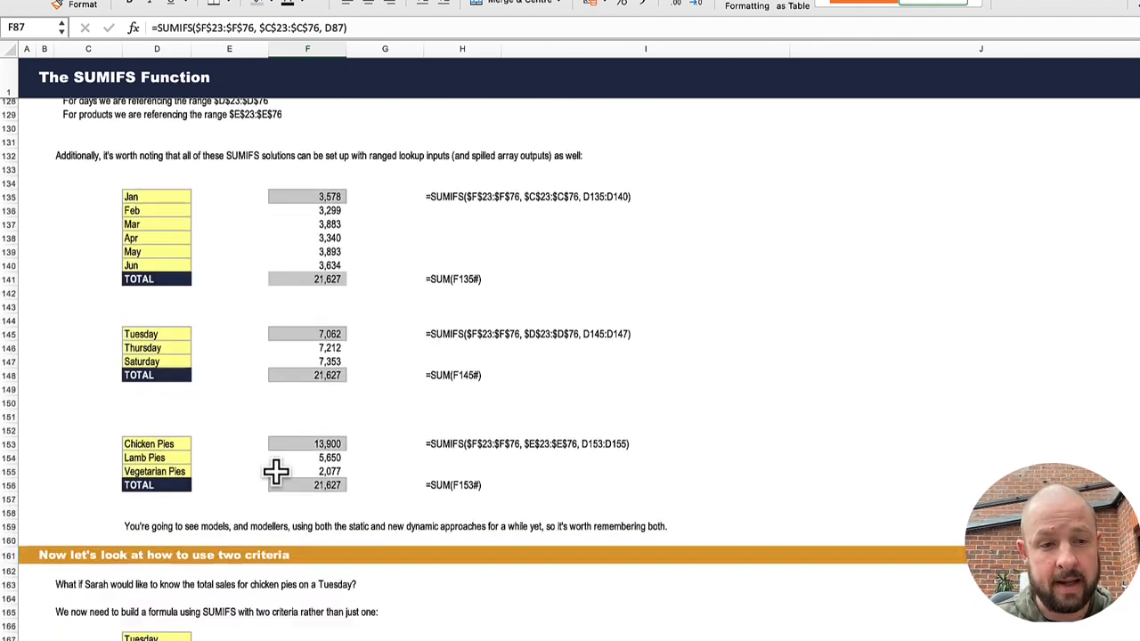
pyautogui.scroll(6, 276, 472)
pyautogui.scroll(-2, 275, 471)
pyautogui.click(306, 279)
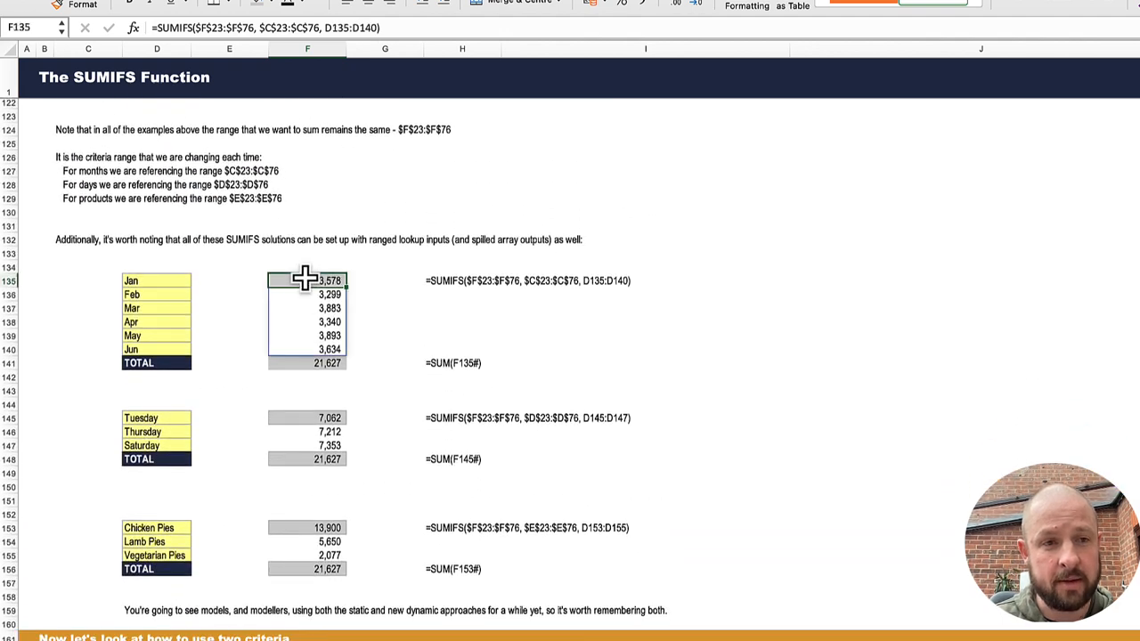
pyautogui.click(265, 26)
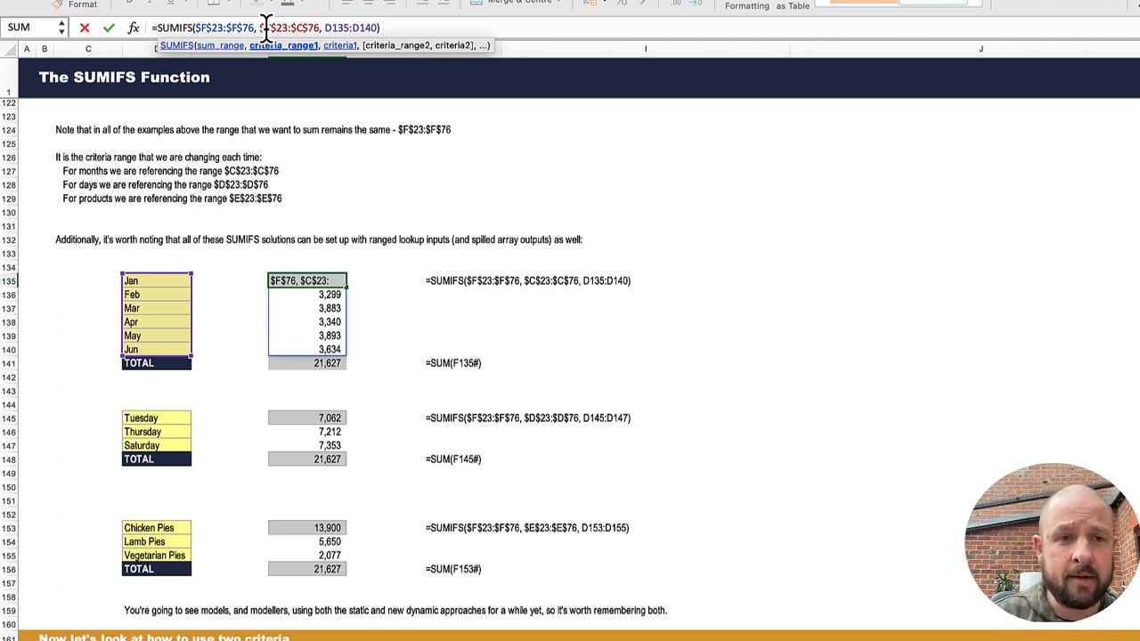
pyautogui.click(350, 28)
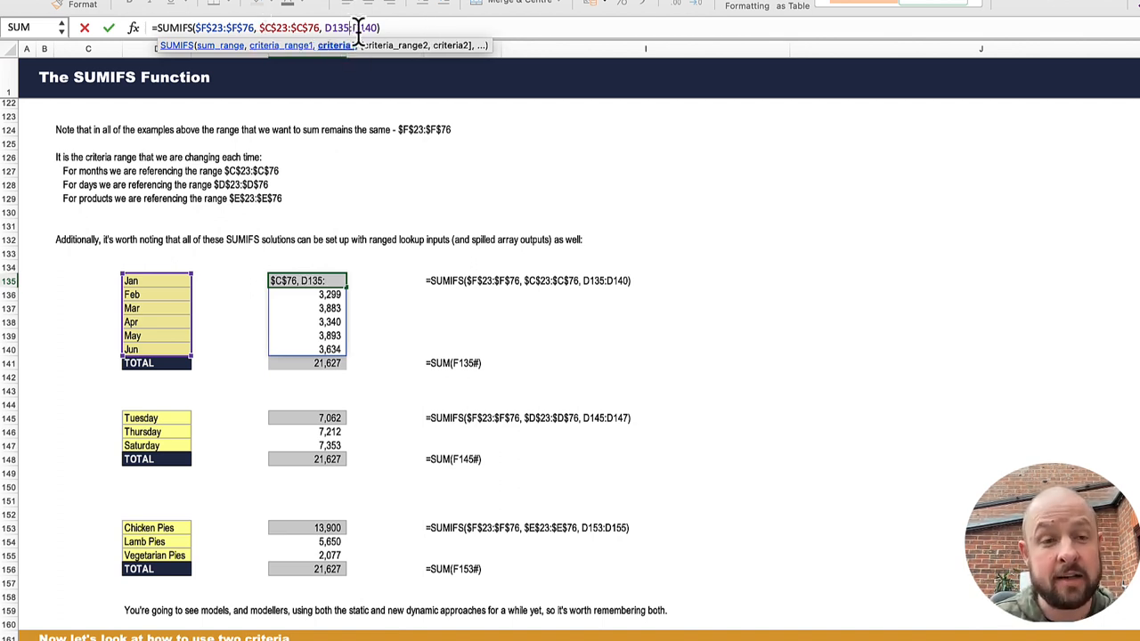
pyautogui.press('Return')
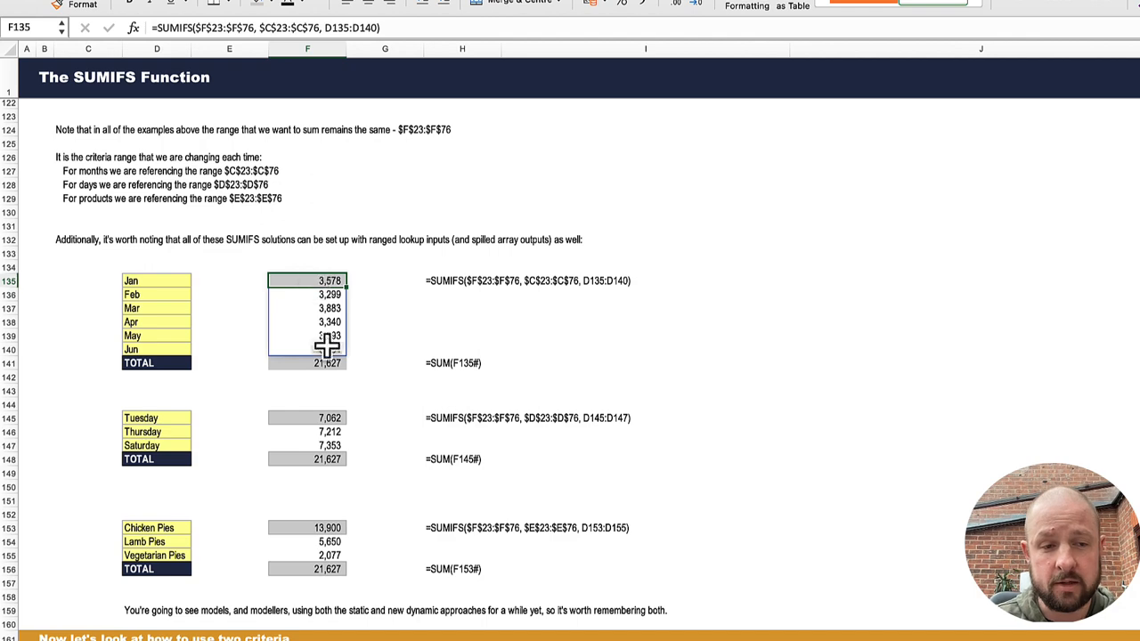
# Step: Inspect the three-criteria SUMIFS formula in E219, tracing its day, product and month ranges back to the sales table
pyautogui.scroll(-10, 327, 349)
pyautogui.scroll(-2, 327, 352)
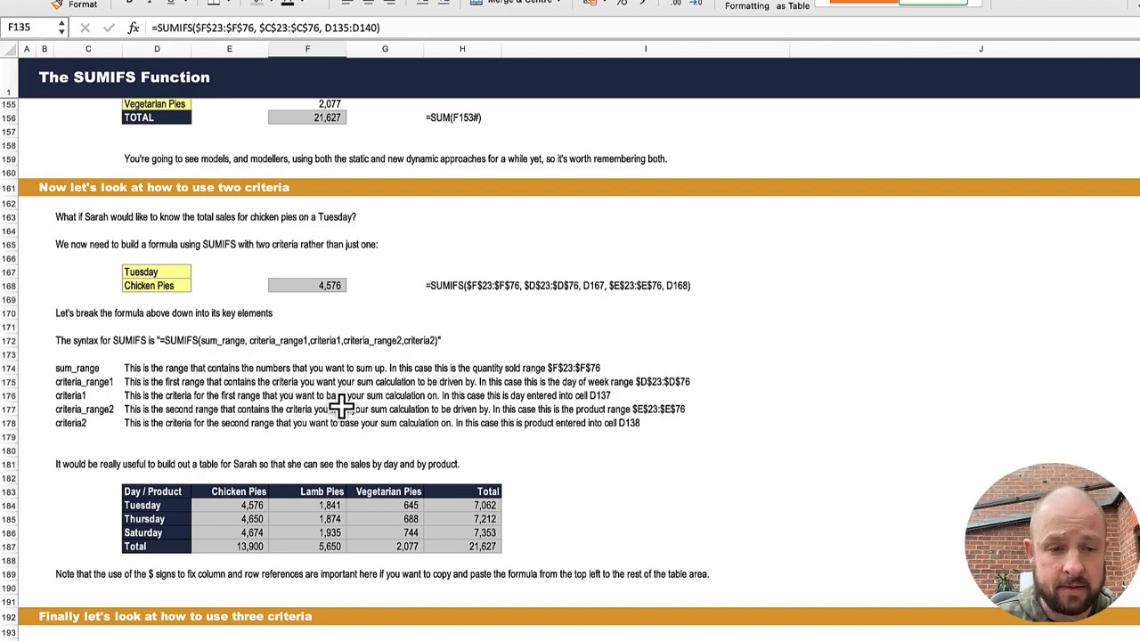
pyautogui.scroll(-10, 341, 405)
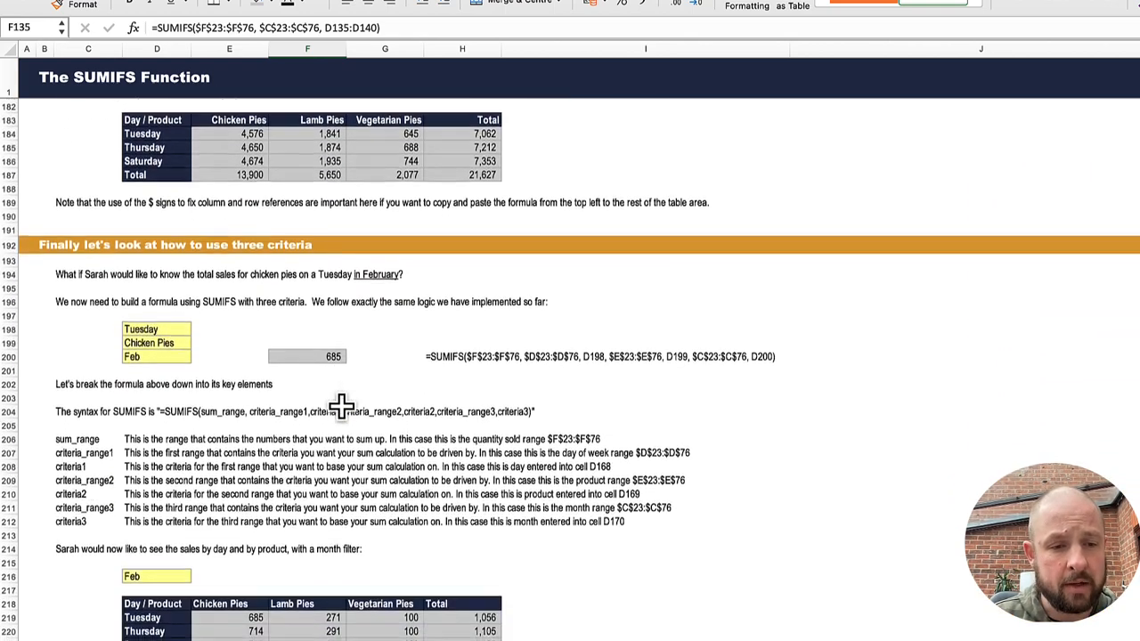
pyautogui.scroll(-9, 341, 405)
pyautogui.scroll(2, 250, 274)
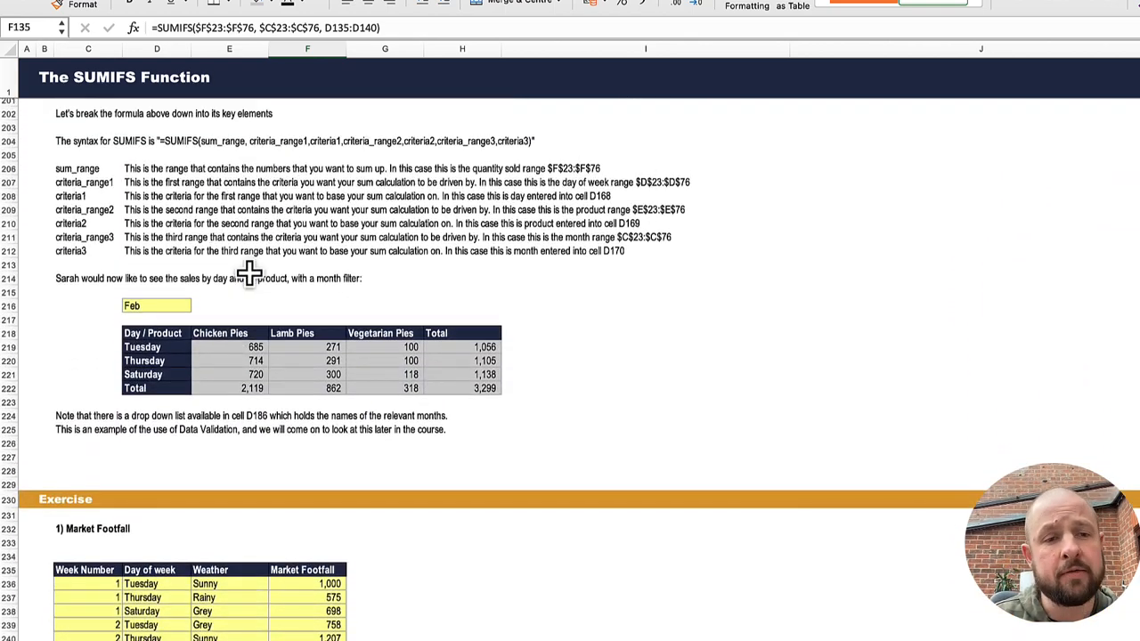
pyautogui.scroll(2, 249, 274)
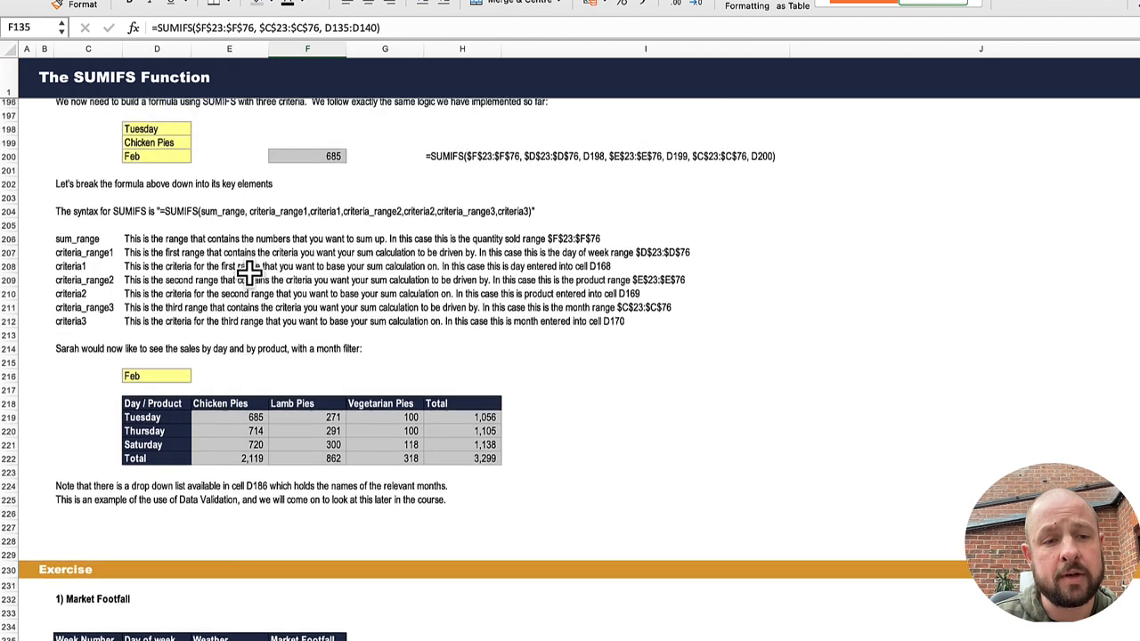
pyautogui.click(258, 418)
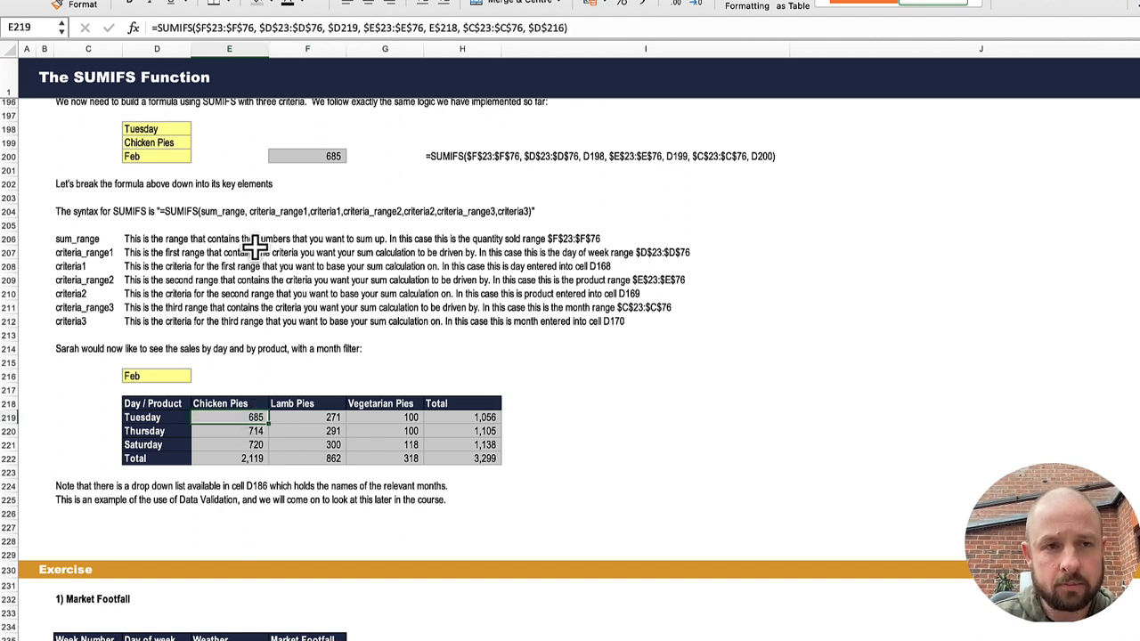
pyautogui.click(295, 27)
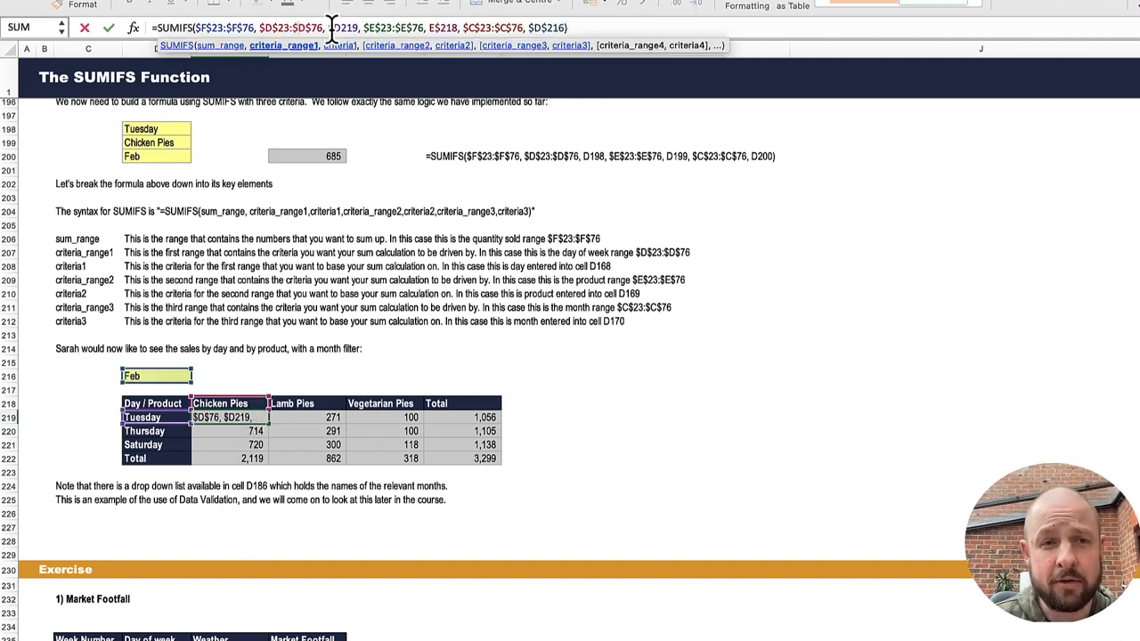
pyautogui.scroll(20, 370, 276)
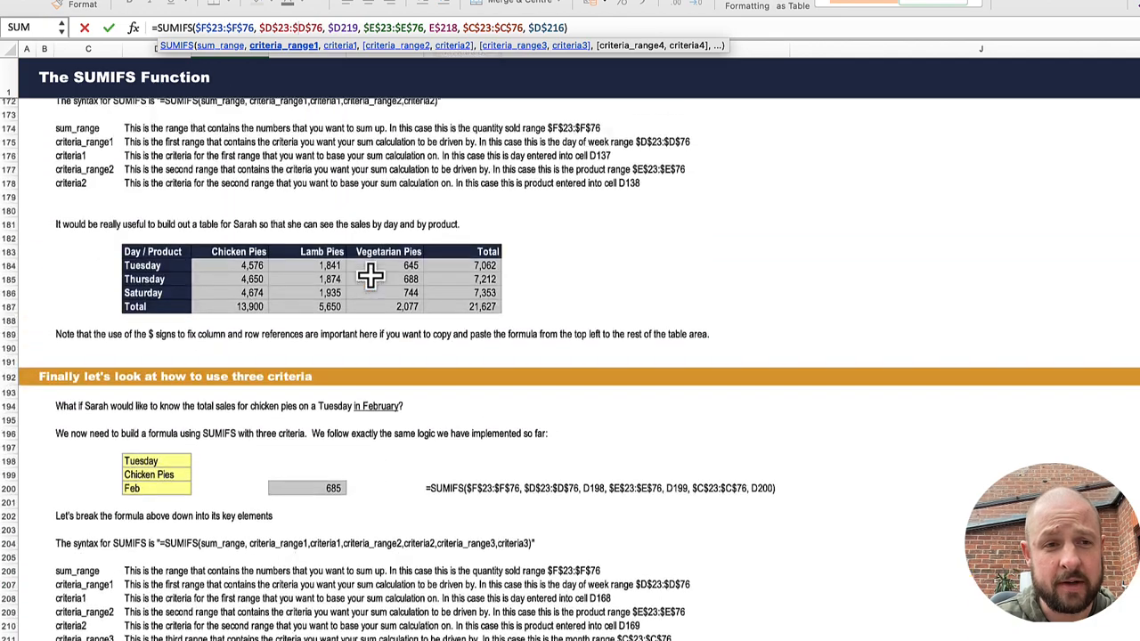
pyautogui.scroll(7, 370, 276)
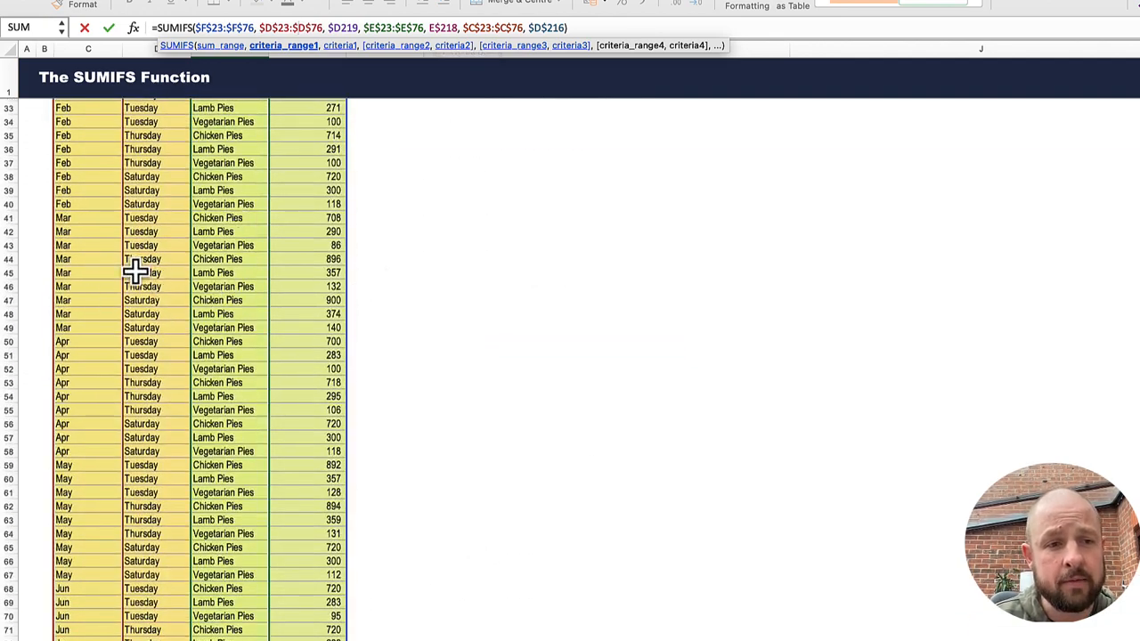
pyautogui.scroll(-20, 291, 367)
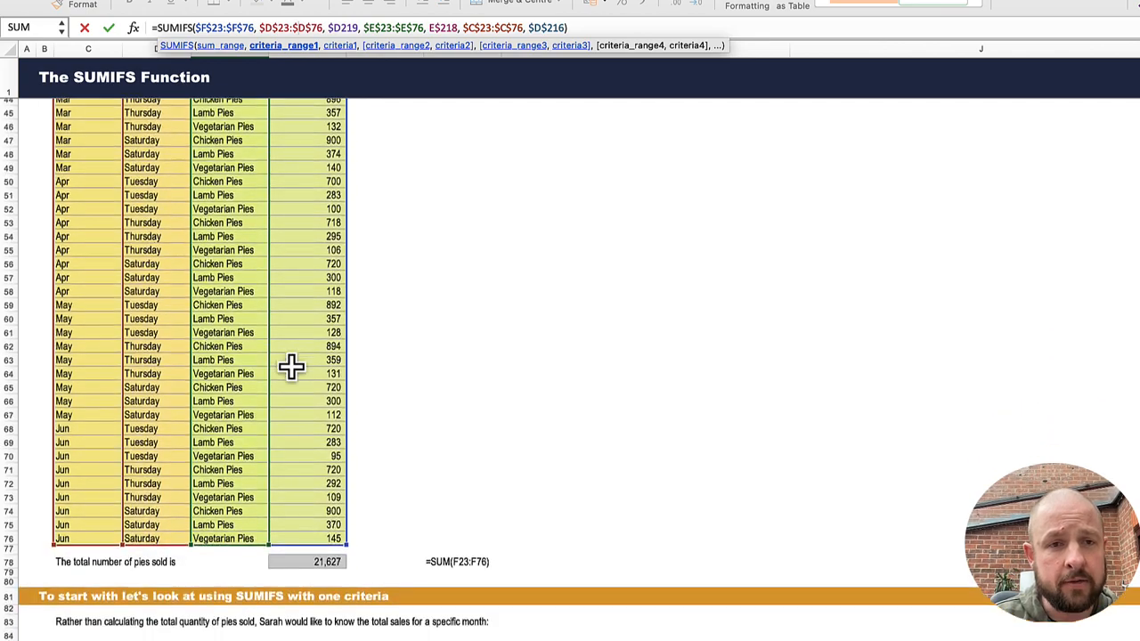
pyautogui.scroll(-13, 300, 359)
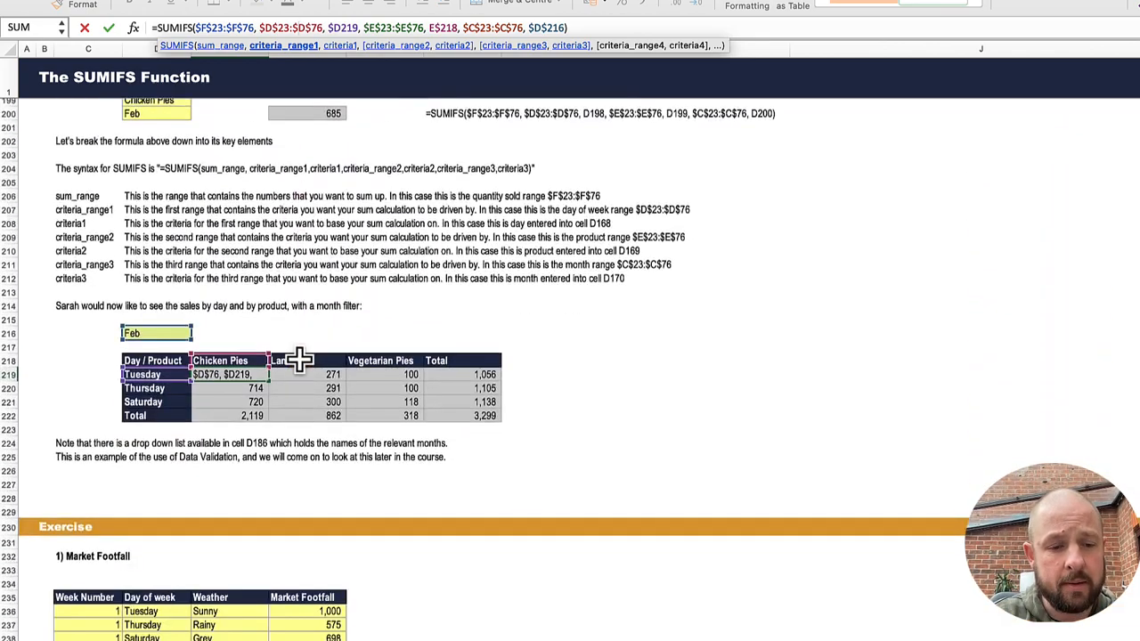
pyautogui.press('Return')
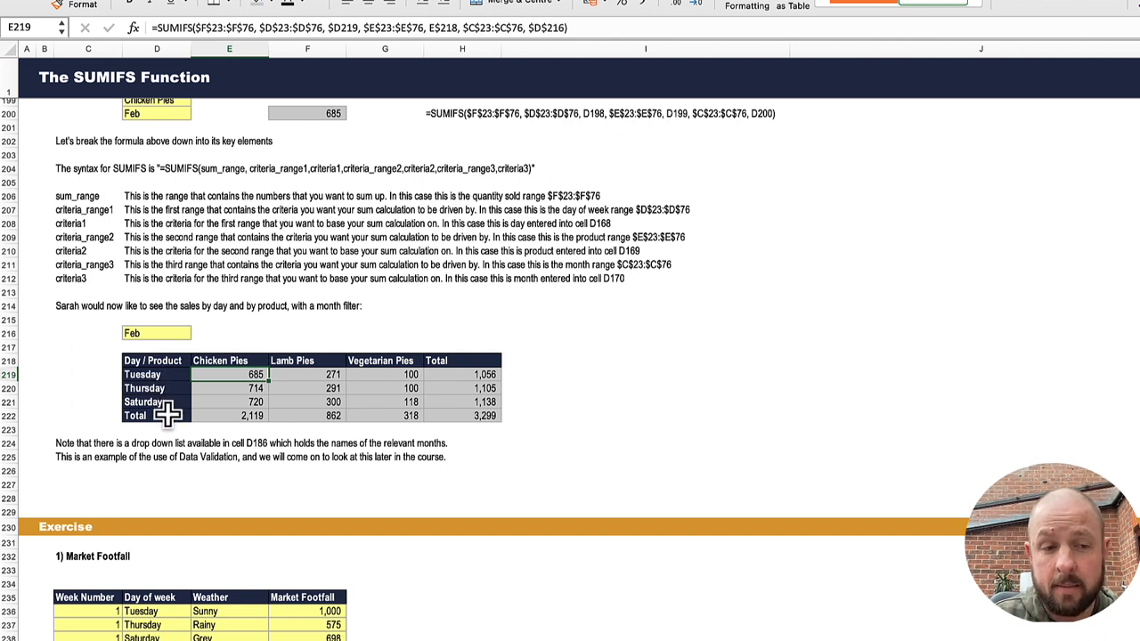
# Step: Switch the month filter in D216 to Jan, back to Feb, and finally to Mar
pyautogui.click(167, 335)
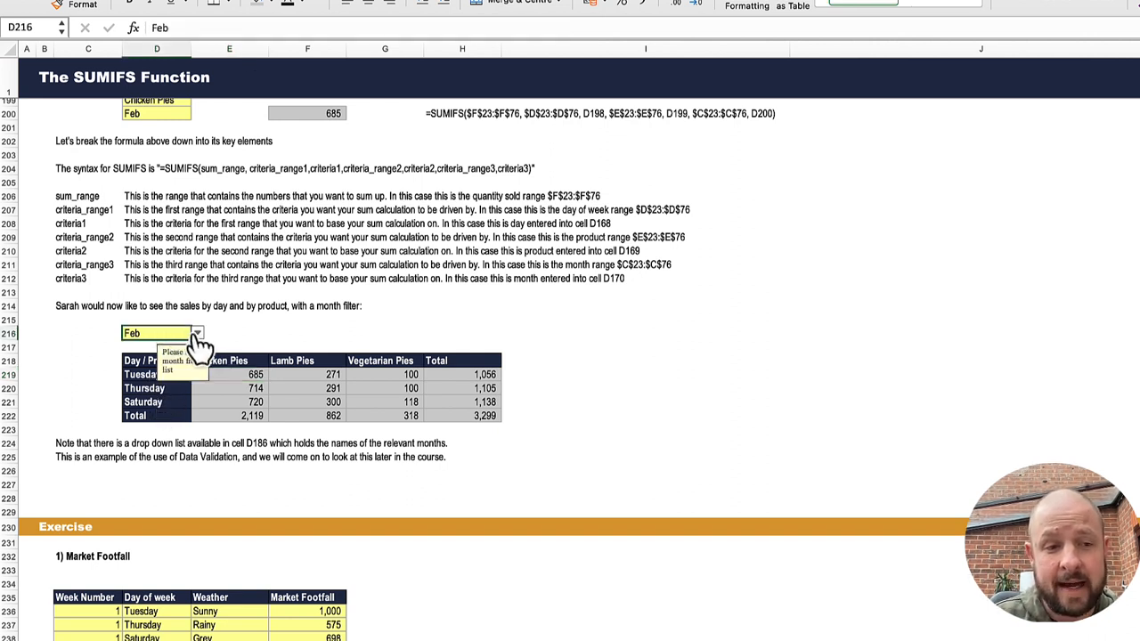
pyautogui.click(197, 334)
pyautogui.click(142, 349)
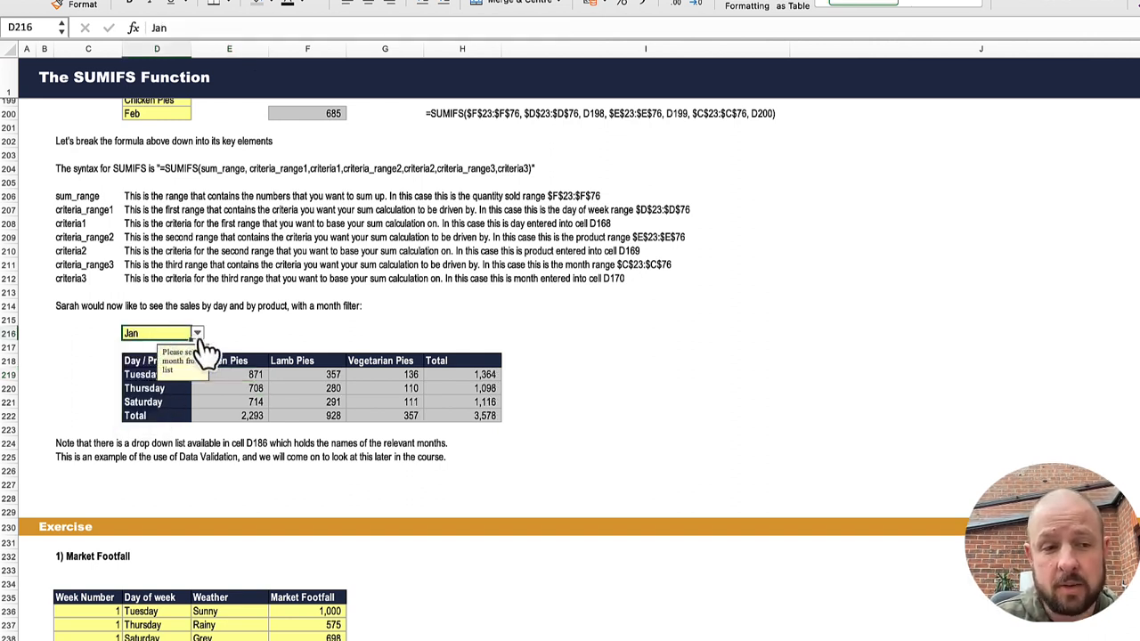
pyautogui.click(196, 334)
pyautogui.click(136, 364)
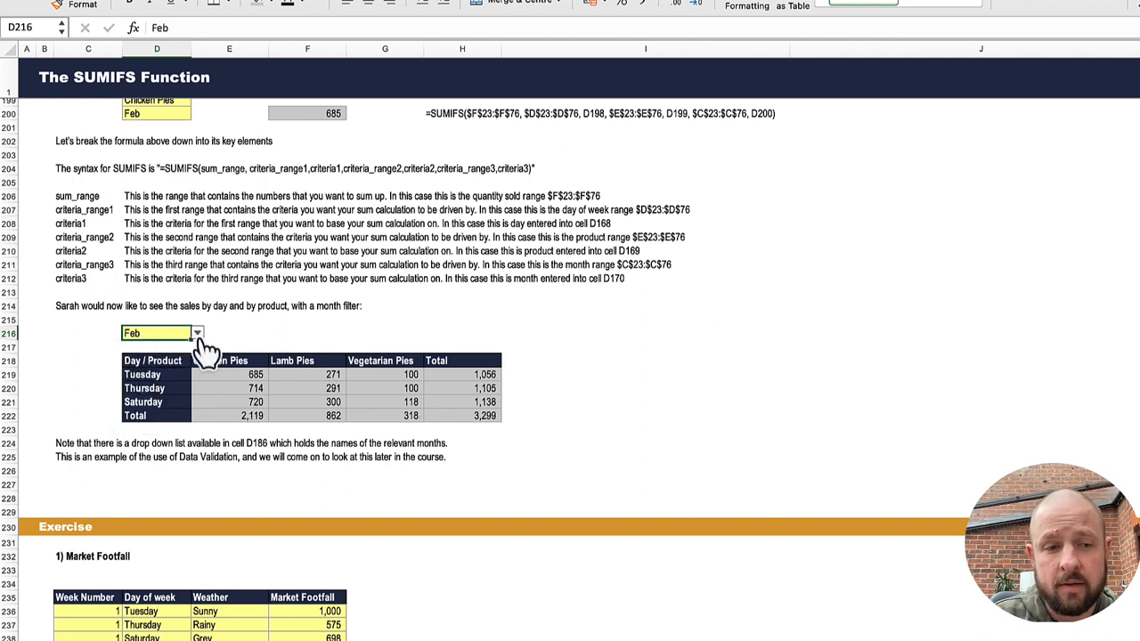
pyautogui.click(197, 333)
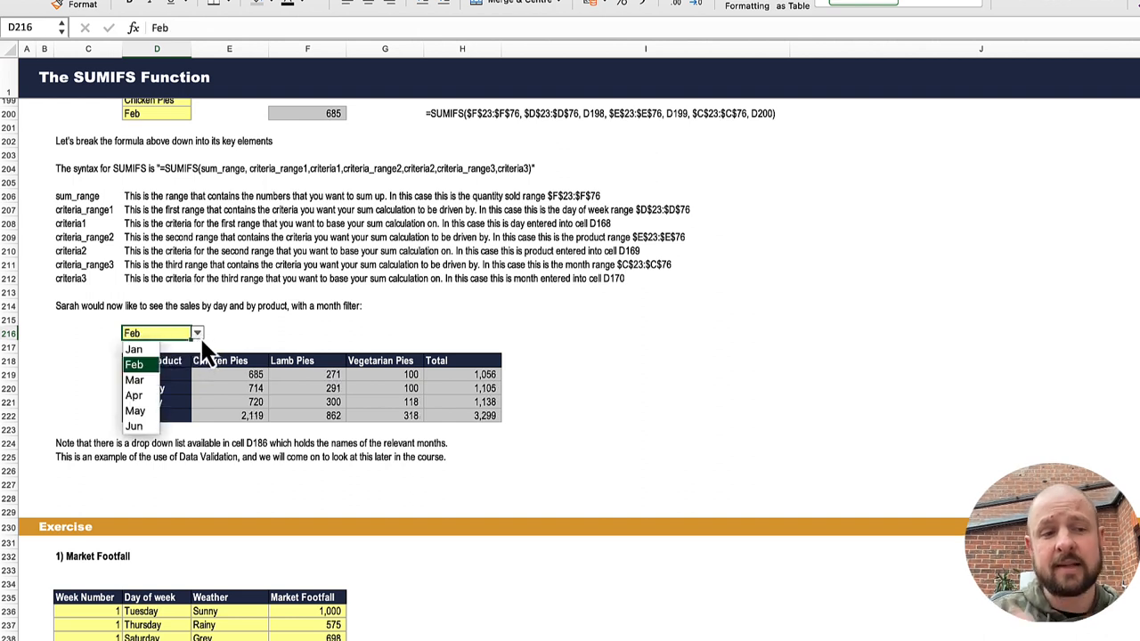
pyautogui.click(136, 380)
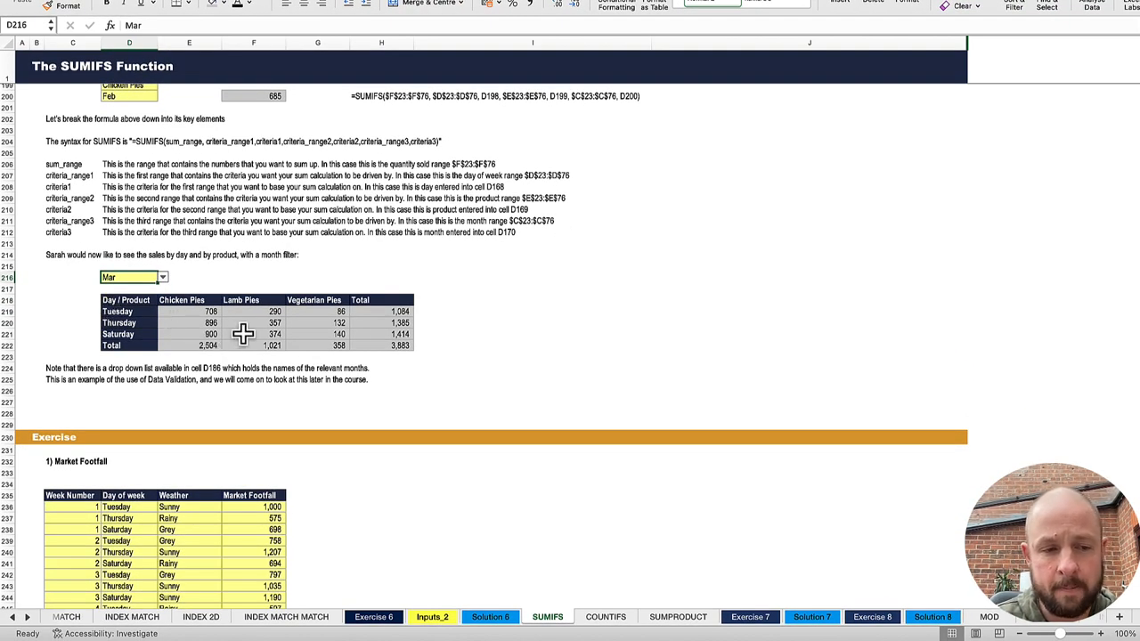
# Step: Skim the rest of the SUMIFS sheet and open the COUNTIFS sheet
pyautogui.scroll(-12, 242, 330)
pyautogui.scroll(20, 241, 331)
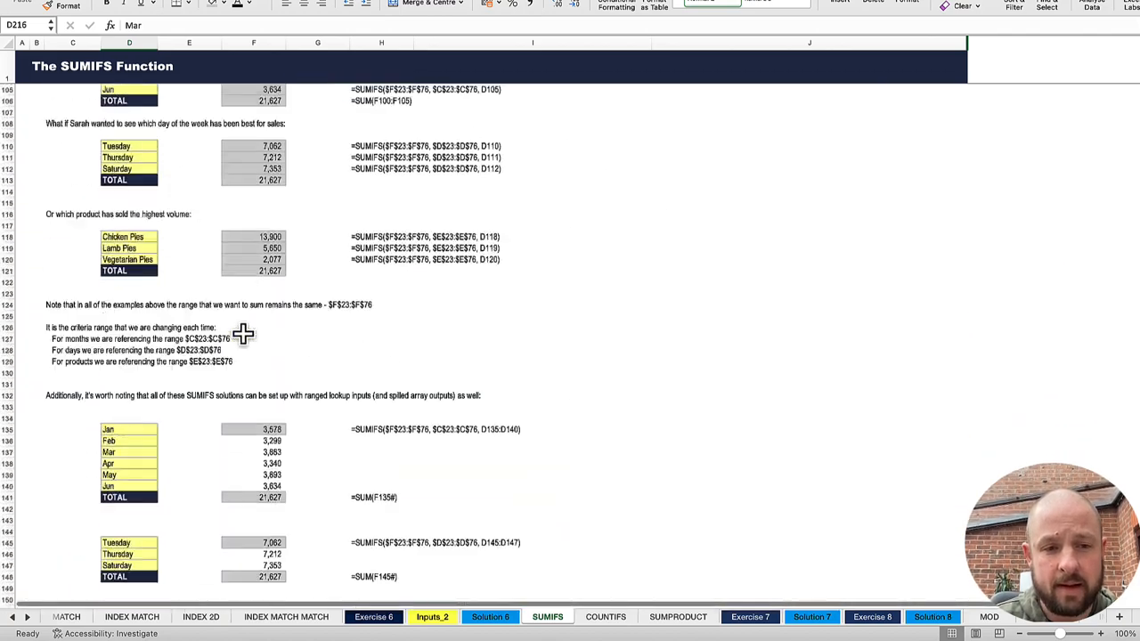
pyautogui.click(595, 618)
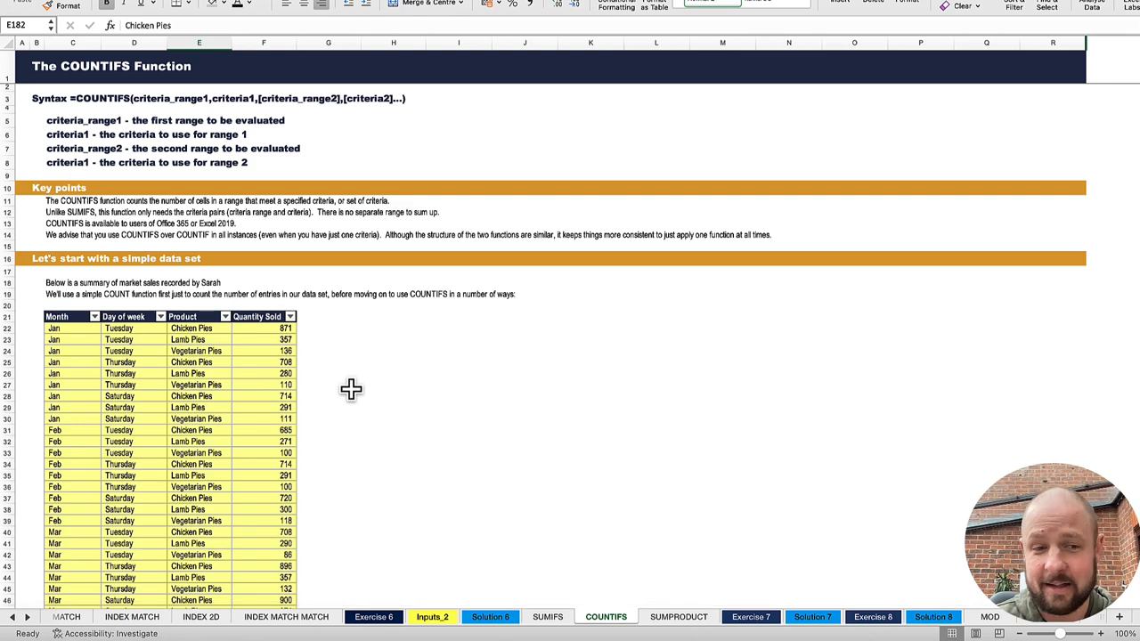
# Step: Skim the sales data on the COUNTIFS sheet and open the SUMPRODUCT sheet
pyautogui.scroll(-7, 350, 389)
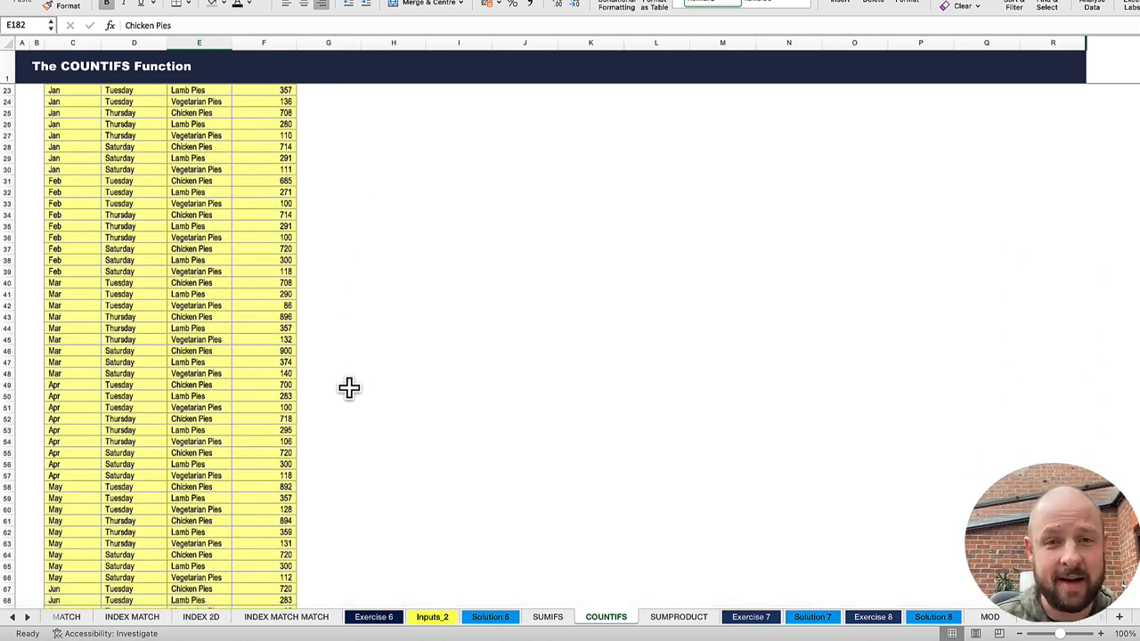
pyautogui.scroll(7, 339, 379)
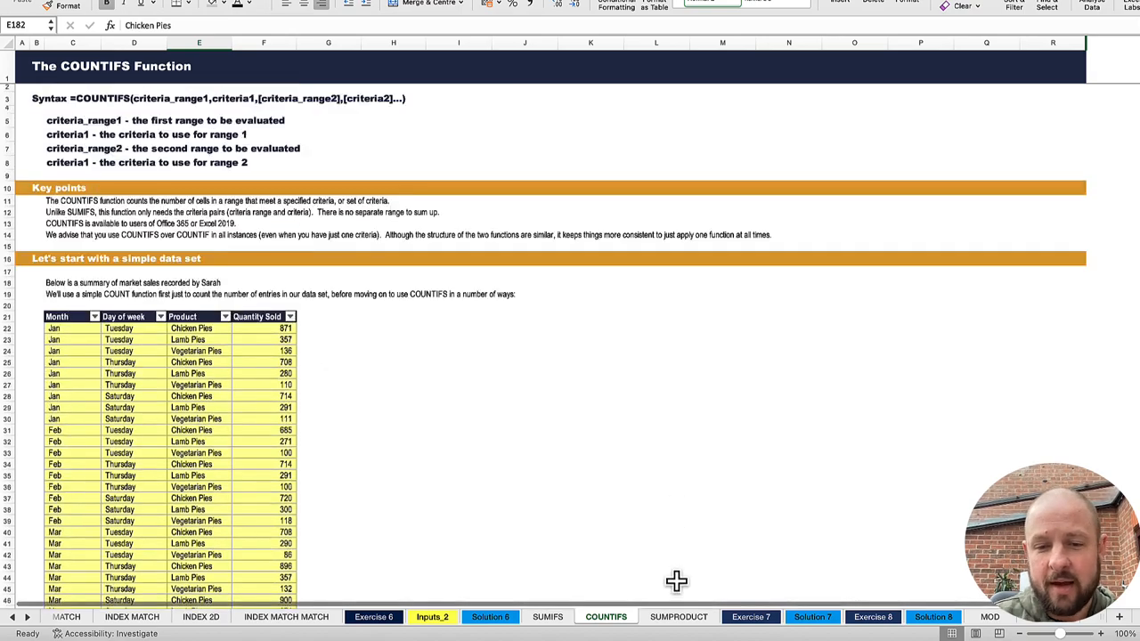
pyautogui.click(679, 617)
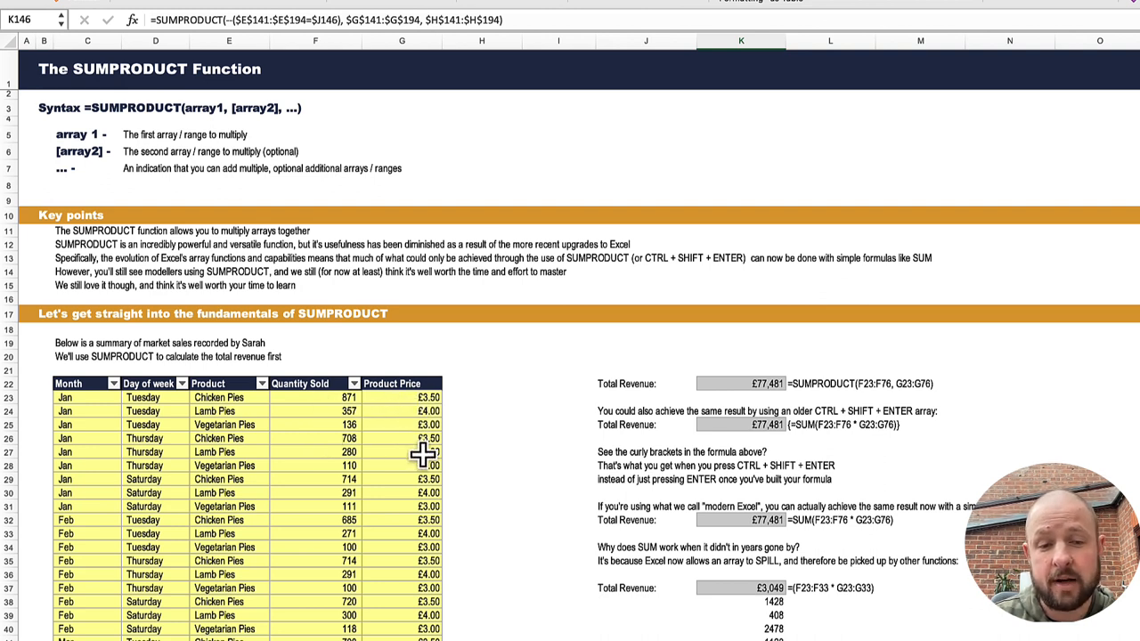
# Step: Inspect the SUMPRODUCT total revenue formula in K22, including its source ranges, and the SUM alternatives in K25 and K32
pyautogui.click(743, 385)
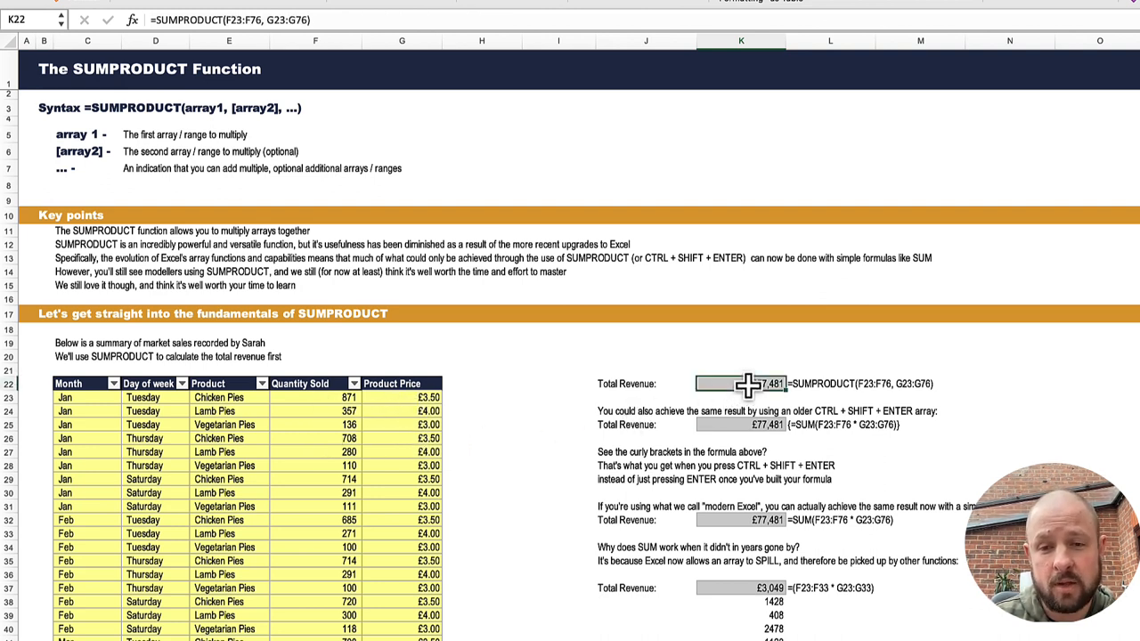
pyautogui.click(322, 19)
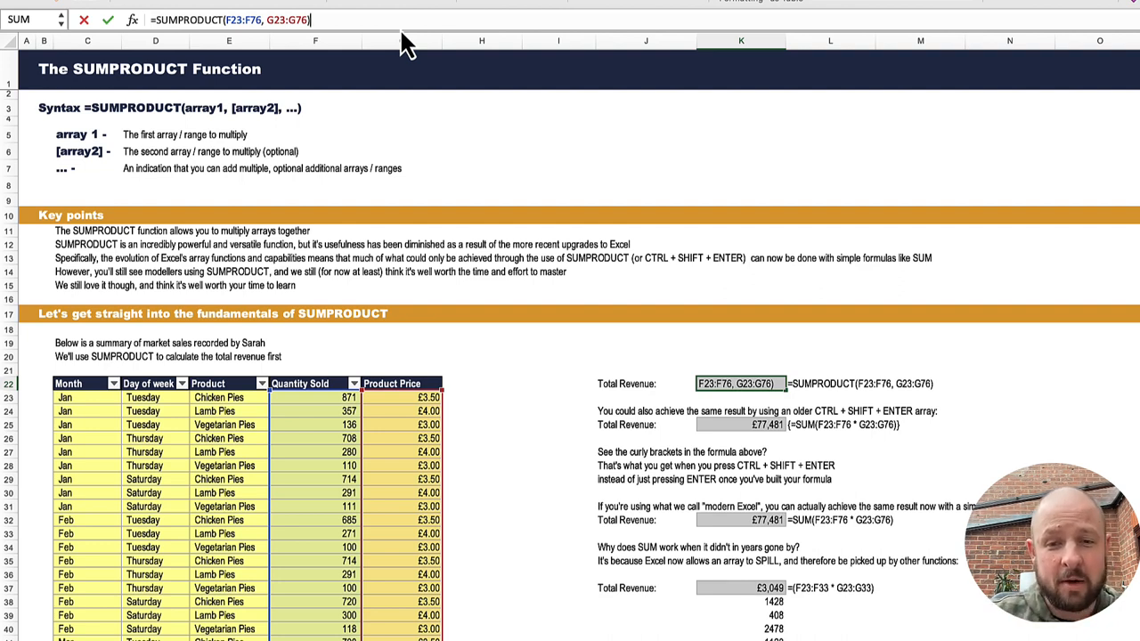
pyautogui.press('Return')
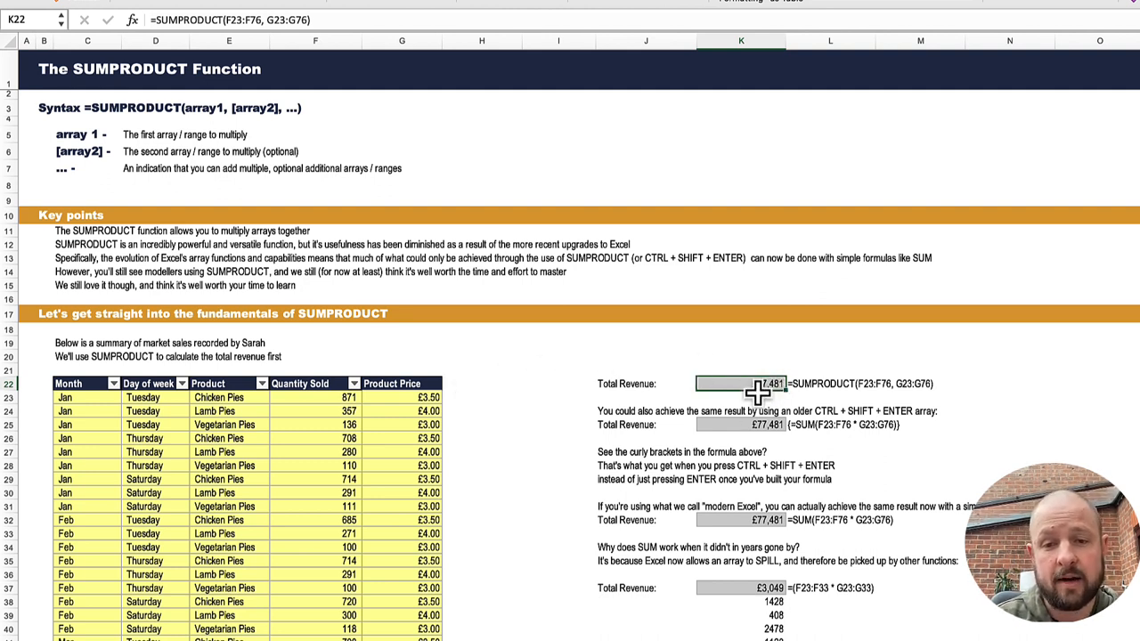
pyautogui.click(752, 425)
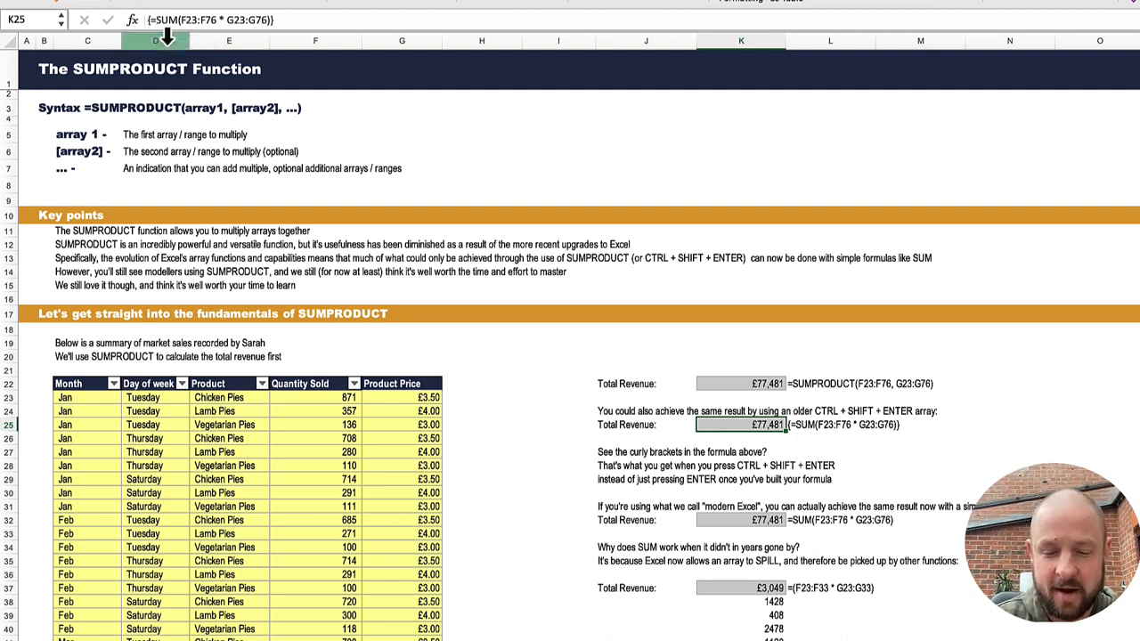
pyautogui.click(754, 522)
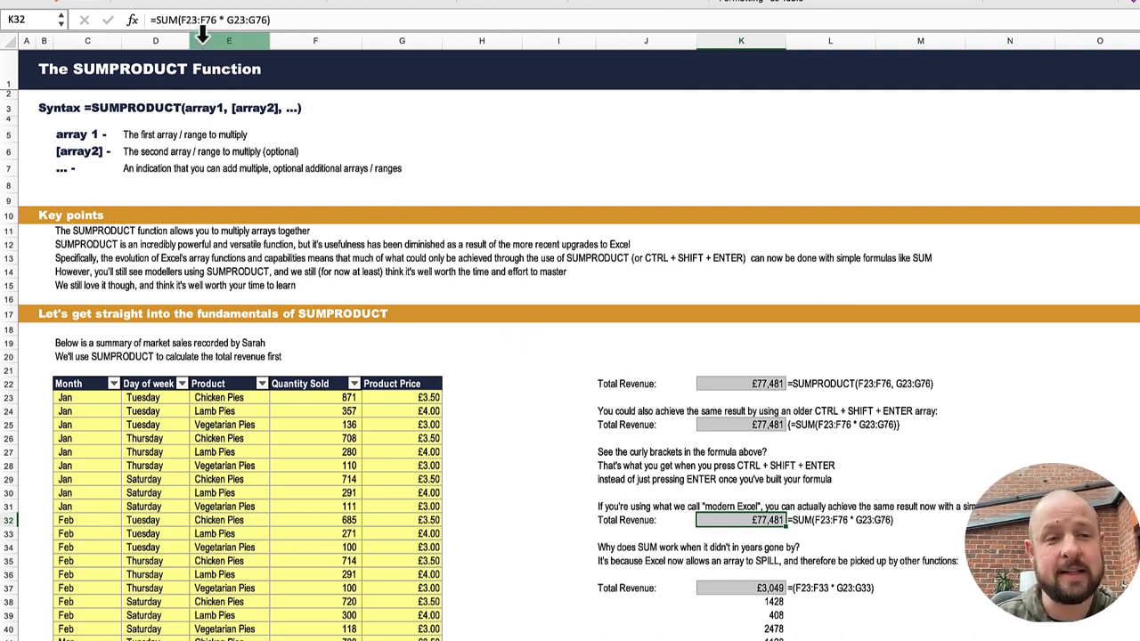
# Step: Inspect the spilled-array formula in K37, tracing its quantity and price ranges in the sales table
pyautogui.scroll(-5, 739, 527)
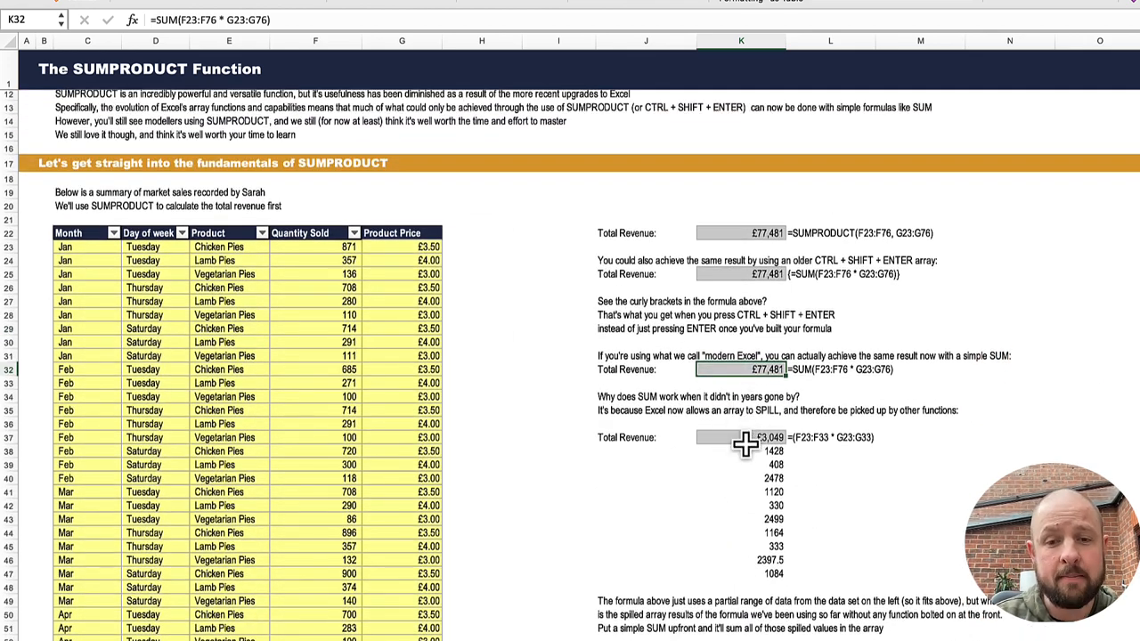
pyautogui.click(745, 443)
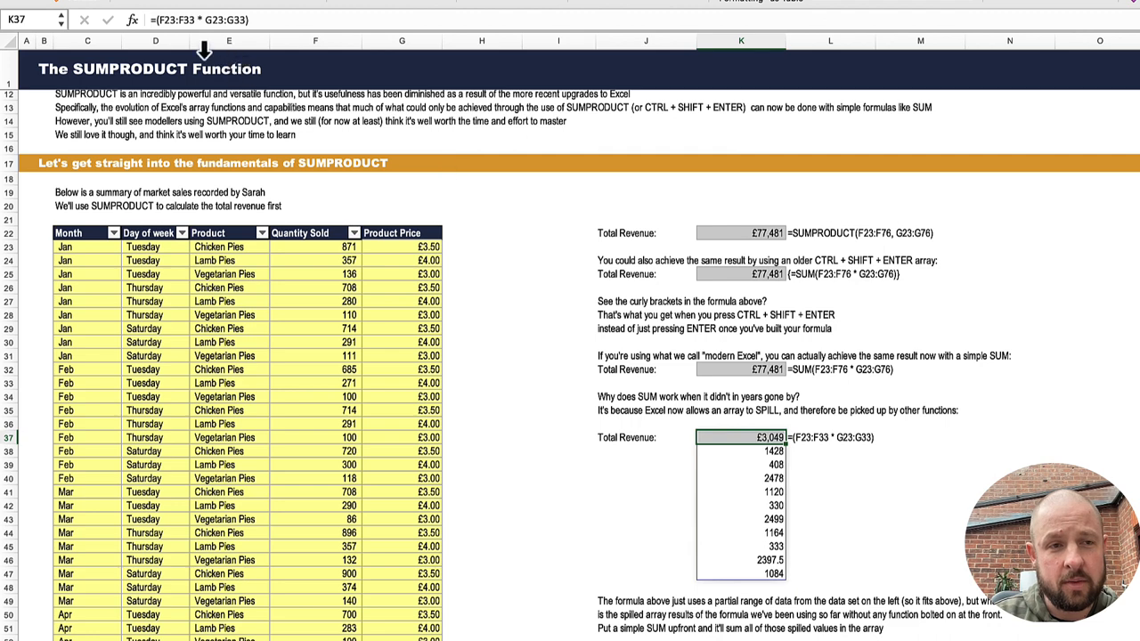
pyautogui.click(171, 19)
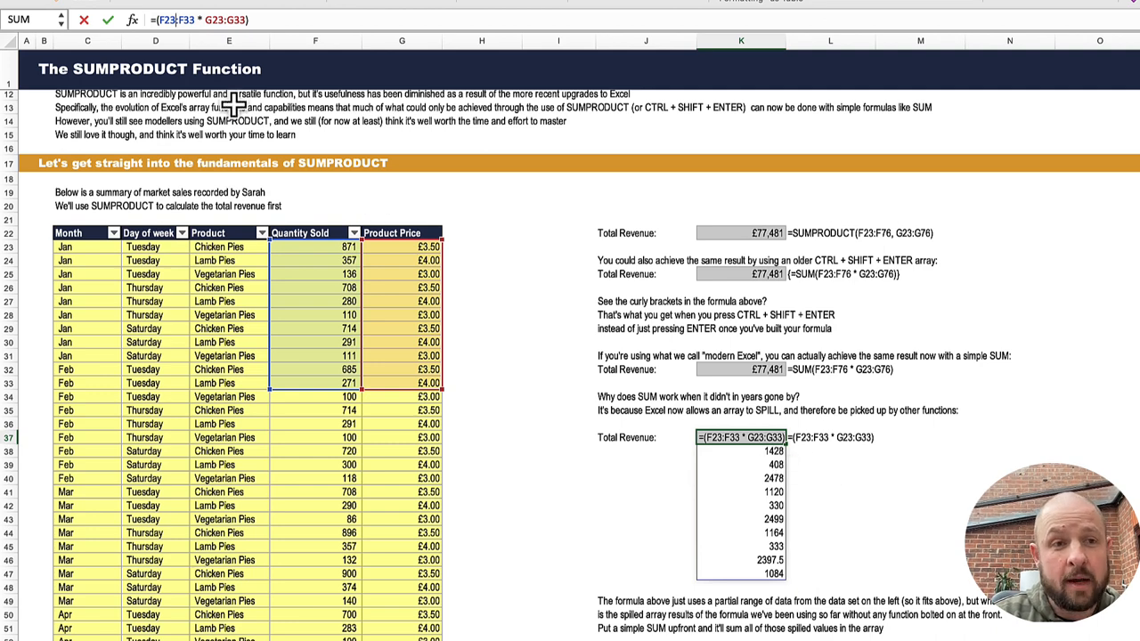
# Step: Wrap the array formula in K37 in a SUM function, as =SUM(F23:F33 * G23:G33)
pyautogui.click(154, 20)
pyautogui.write('su')
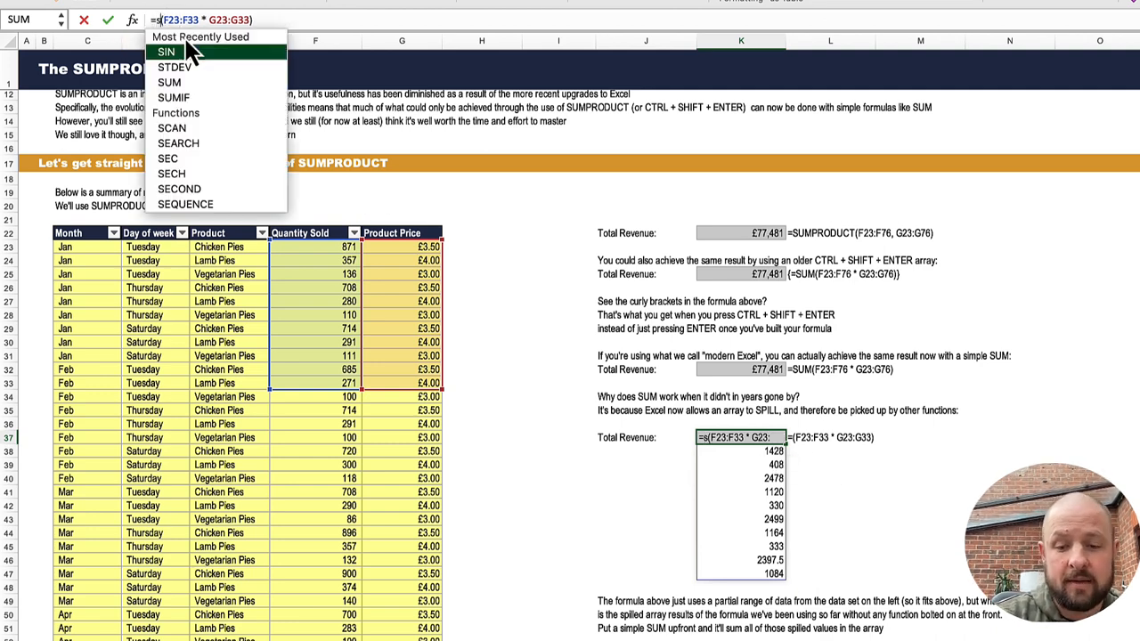
pyautogui.write('m')
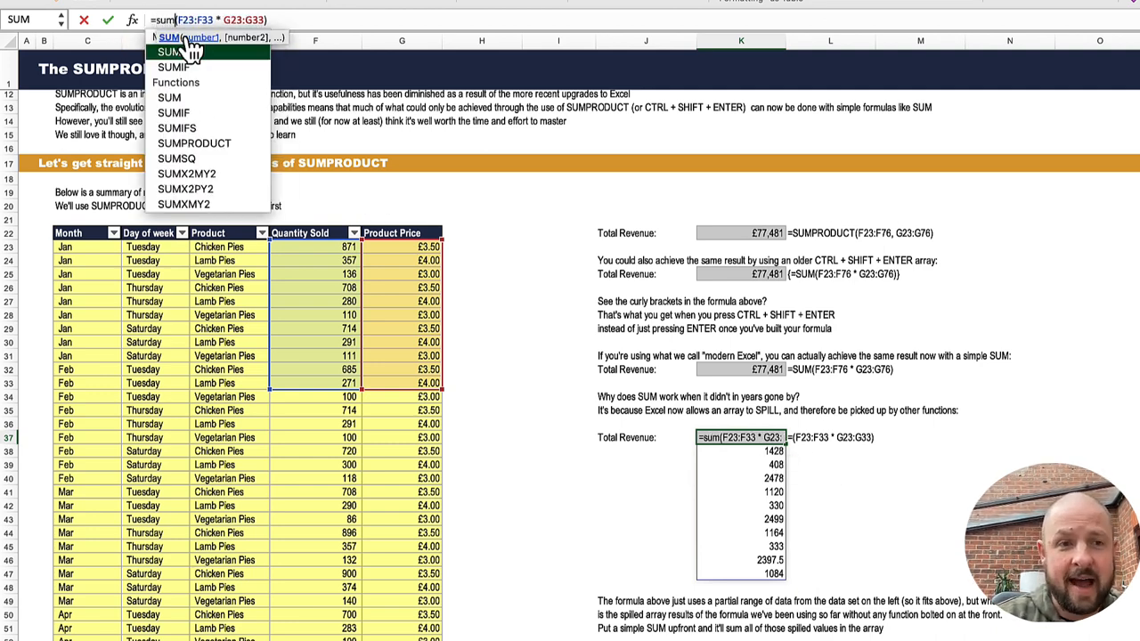
pyautogui.press('Return')
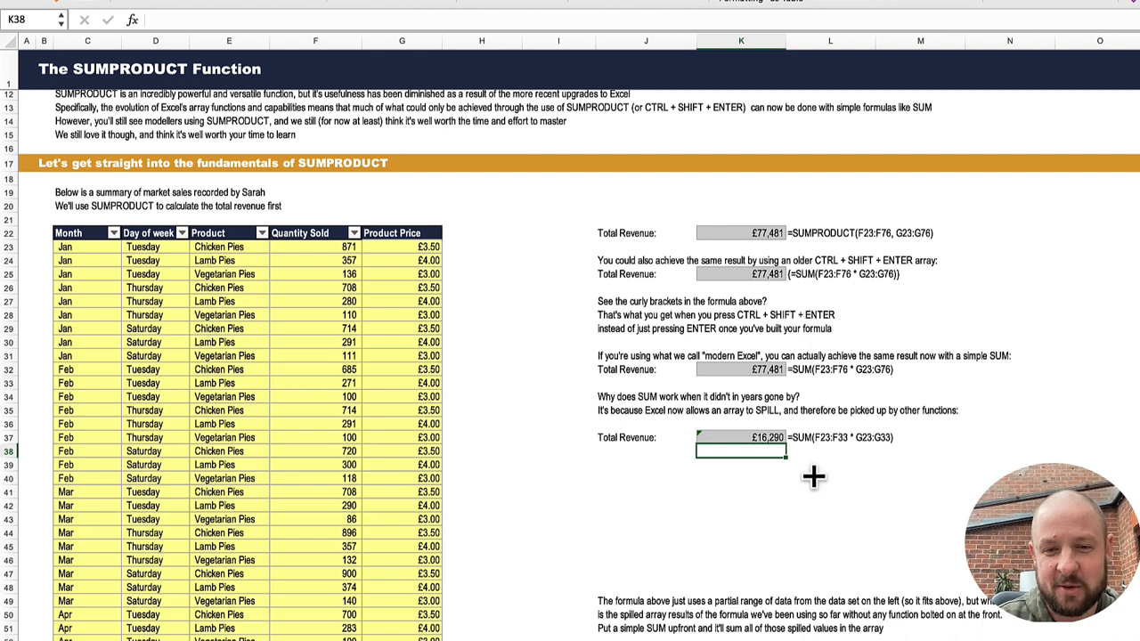
# Step: Check the ranges of the edited SUM formula in K37 and undo the SUM addition
pyautogui.click(758, 438)
pyautogui.click(297, 19)
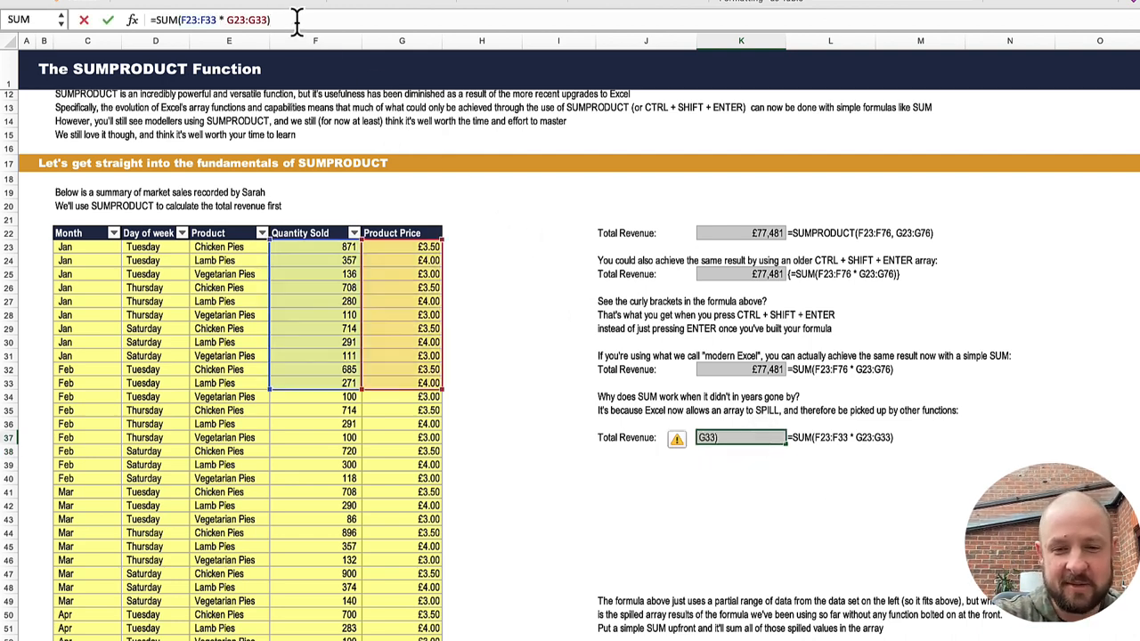
pyautogui.press('Escape')
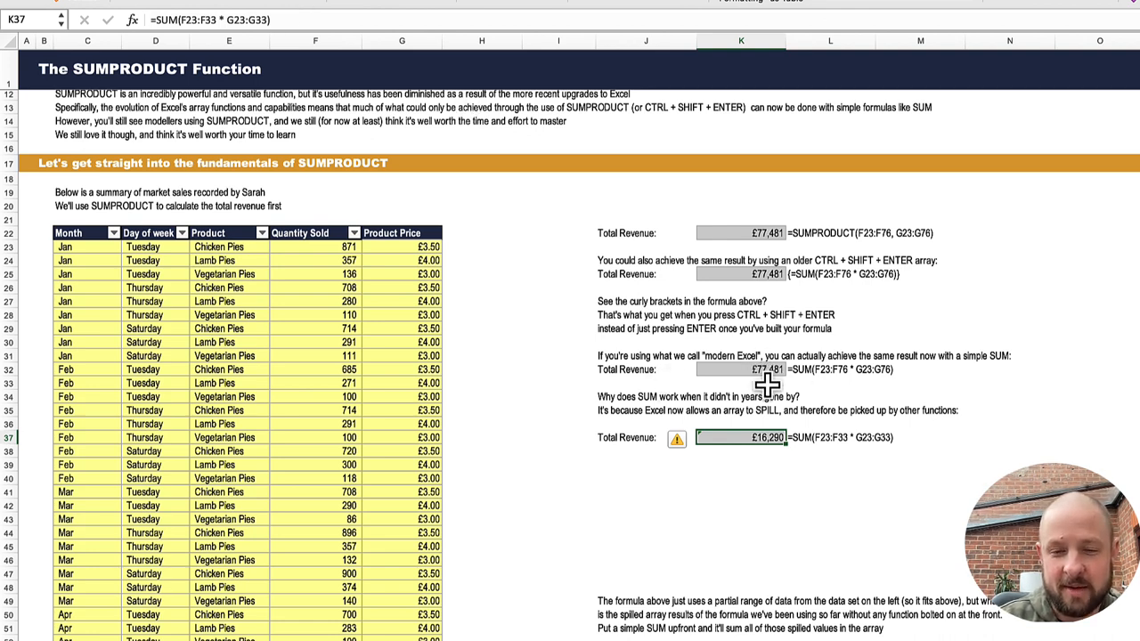
pyautogui.press('super+z')
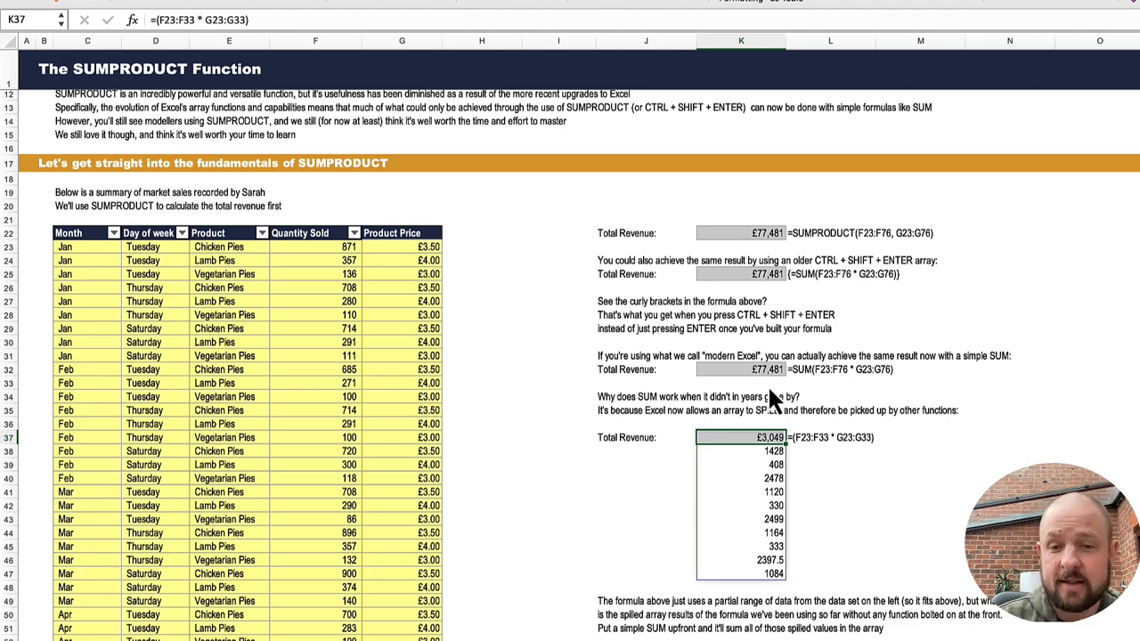
# Step: Inspect the SUMPRODUCT formula in N88 that counts how often Chicken Pies sell out
pyautogui.scroll(-2, 784, 495)
pyautogui.scroll(-15, 784, 495)
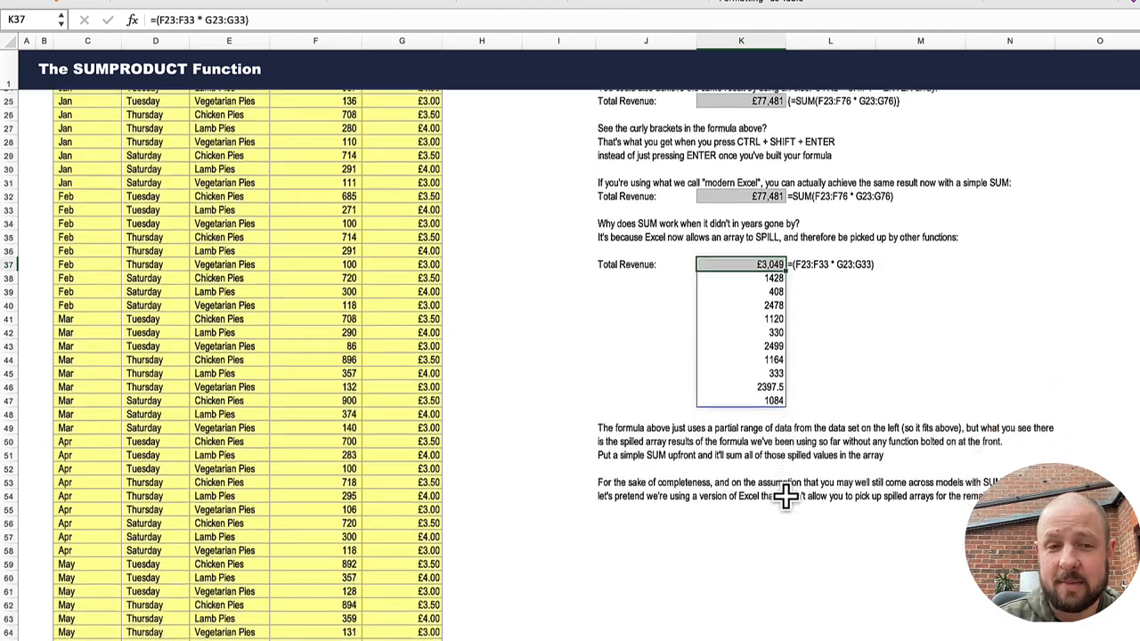
pyautogui.scroll(-3, 784, 496)
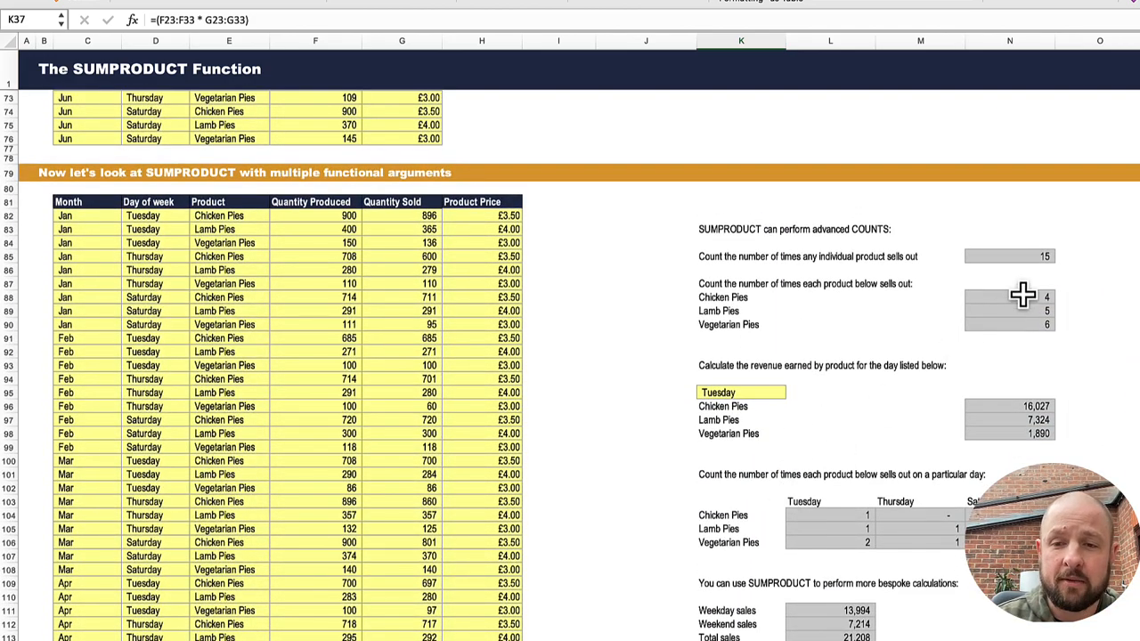
pyautogui.click(1023, 295)
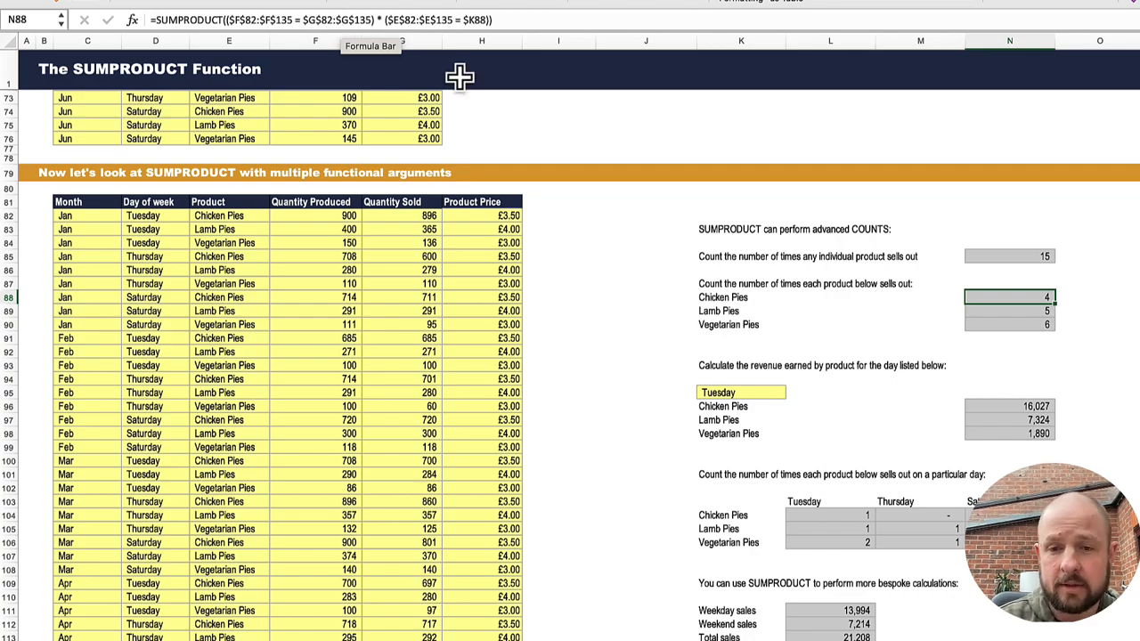
# Step: Inspect the Option 1 revenue formula for Chicken Pies in K146, in the TRUE / FALSE logic section
pyautogui.scroll(-7, 852, 351)
pyautogui.scroll(-12, 852, 352)
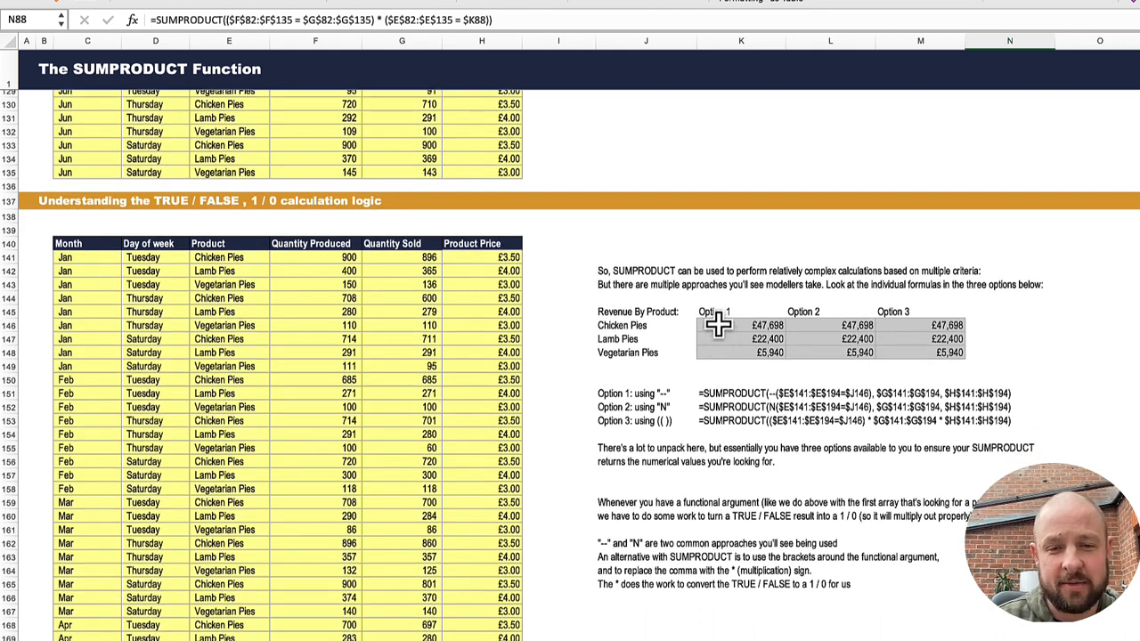
pyautogui.click(715, 326)
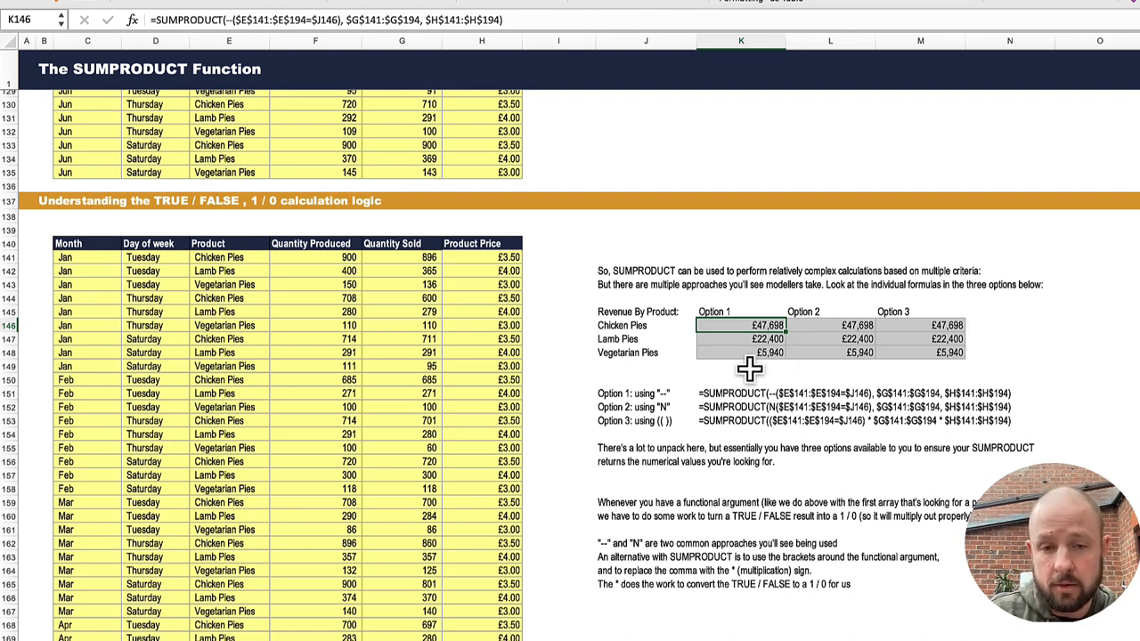
# Step: Recheck the simple SUM formula in K32 and skim the remaining sections of the SUMPRODUCT sheet
pyautogui.scroll(20, 749, 368)
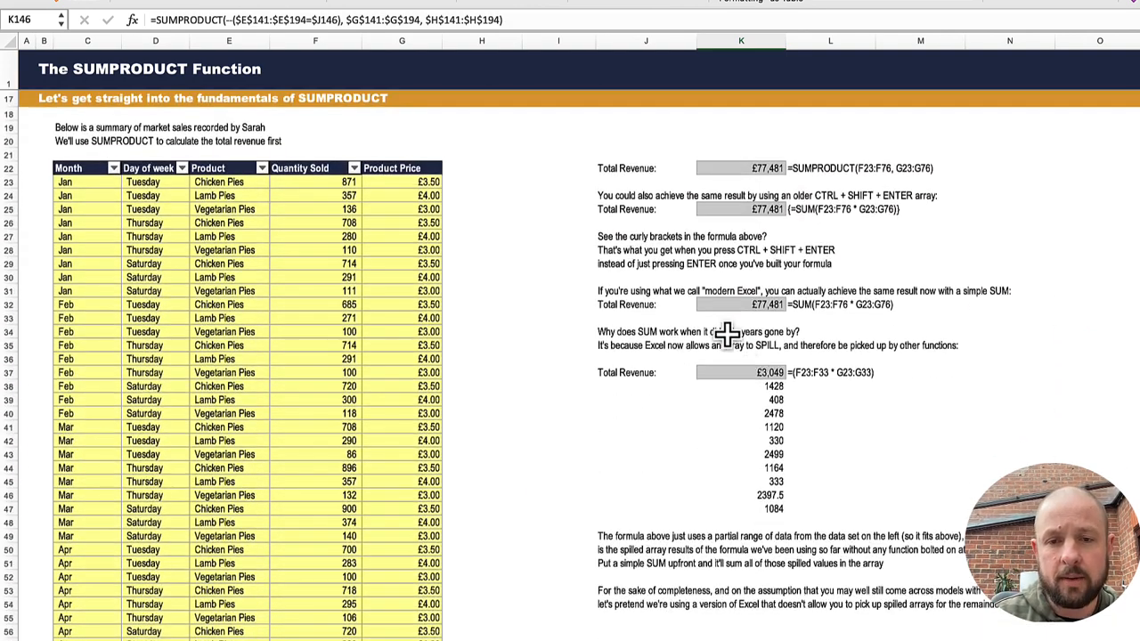
pyautogui.click(740, 305)
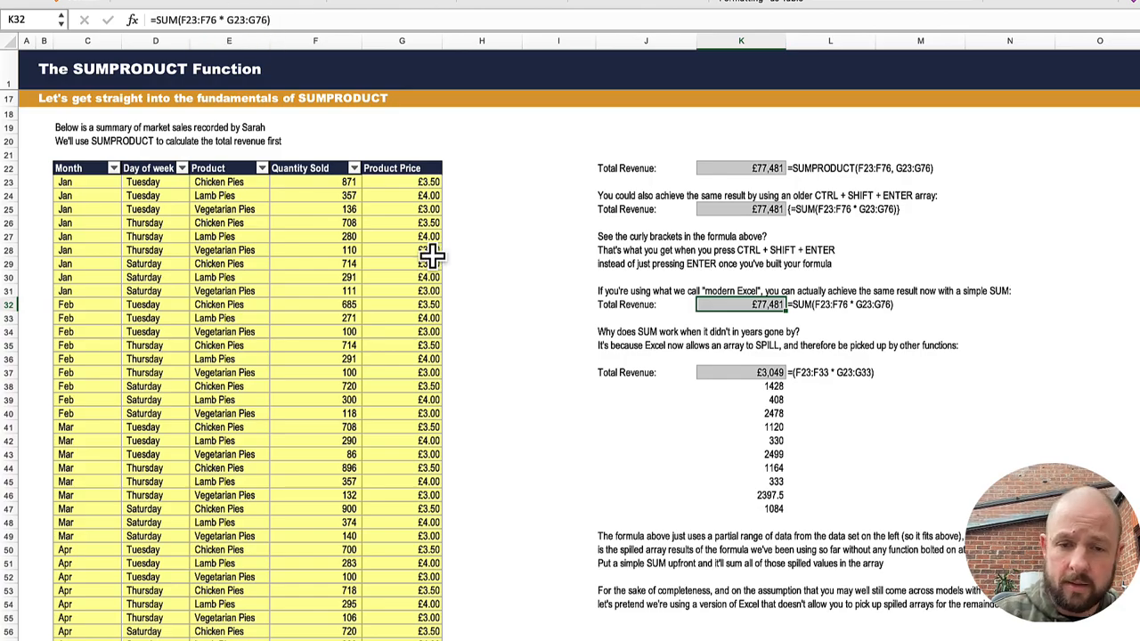
pyautogui.scroll(-15, 720, 476)
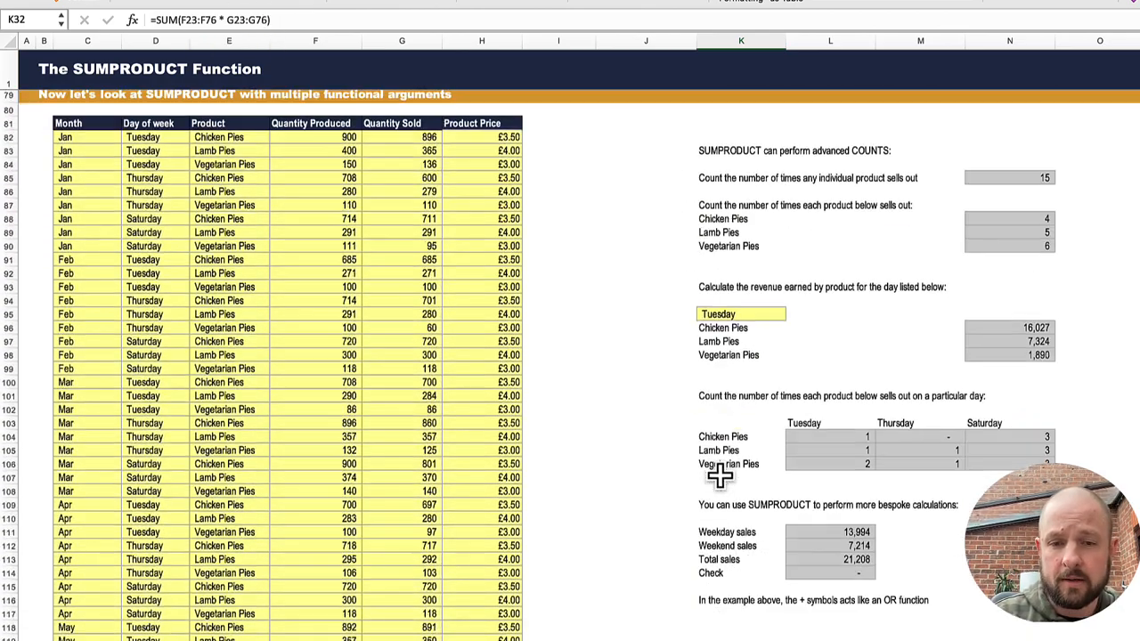
pyautogui.scroll(-10, 719, 475)
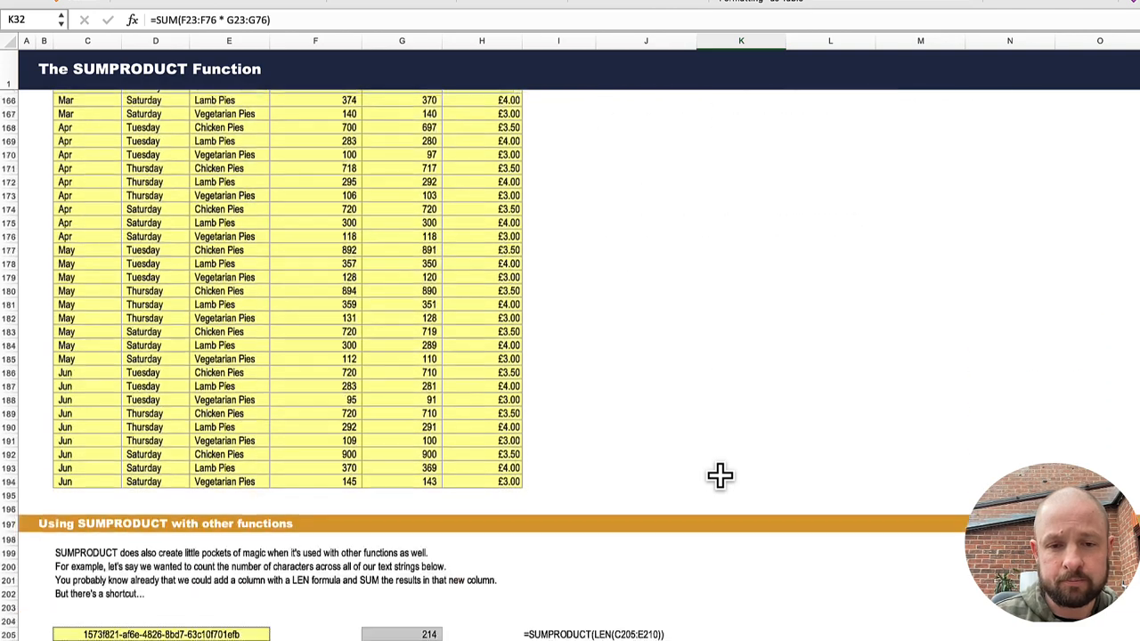
pyautogui.scroll(-2, 720, 476)
pyautogui.scroll(20, 719, 476)
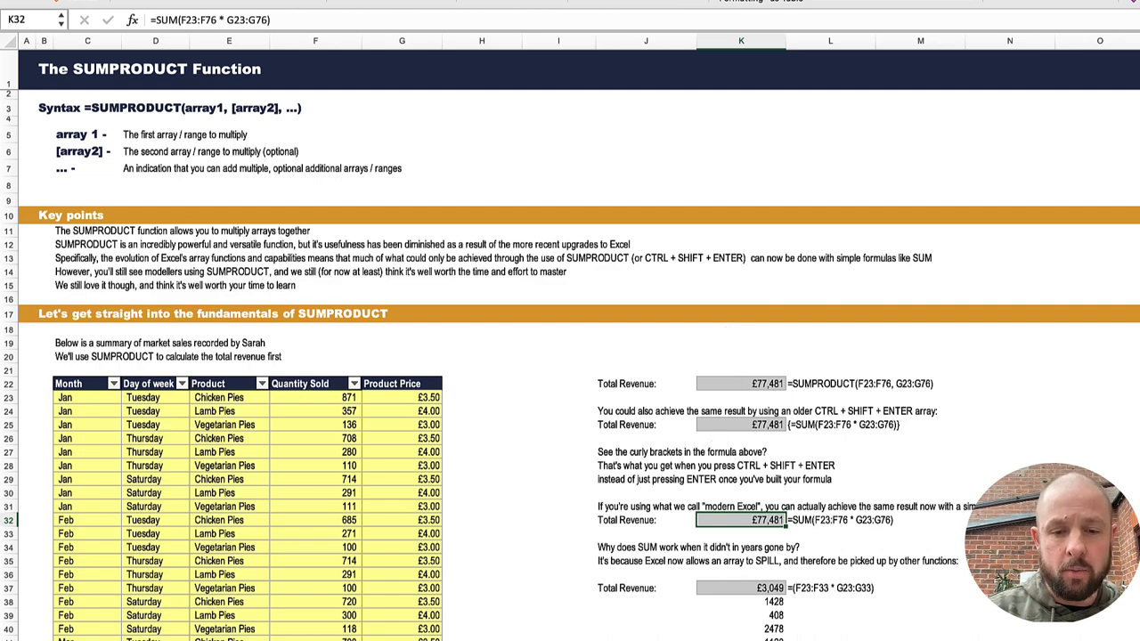
# Step: Return to the SUMIFS sheet and locate its simple data set table
pyautogui.click(704, 639)
pyautogui.scroll(-10, 599, 528)
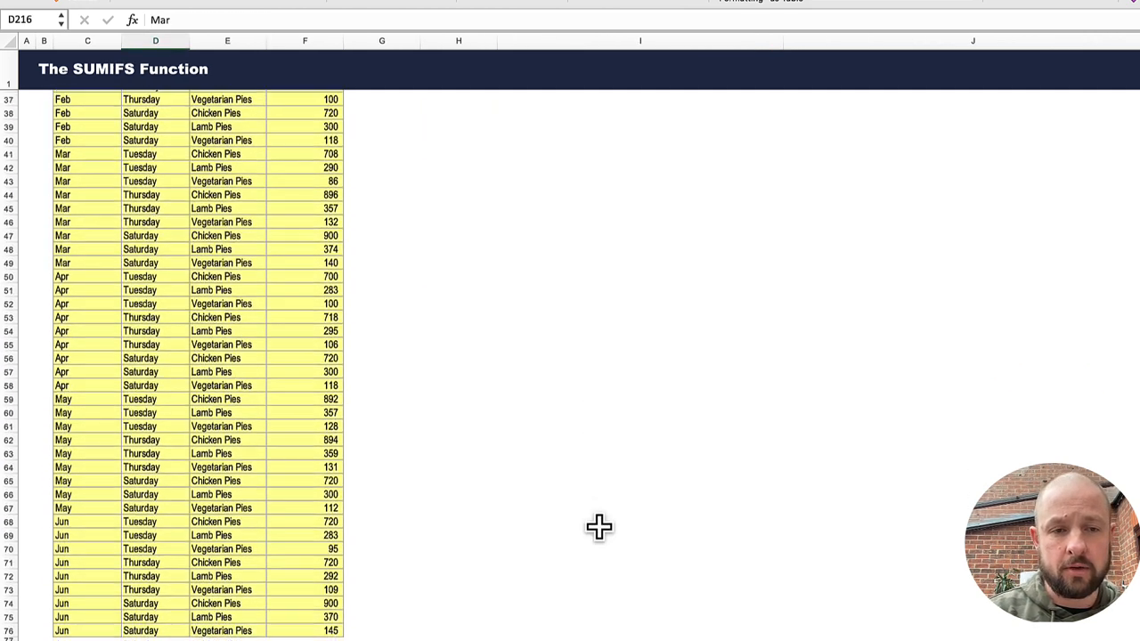
pyautogui.scroll(10, 599, 528)
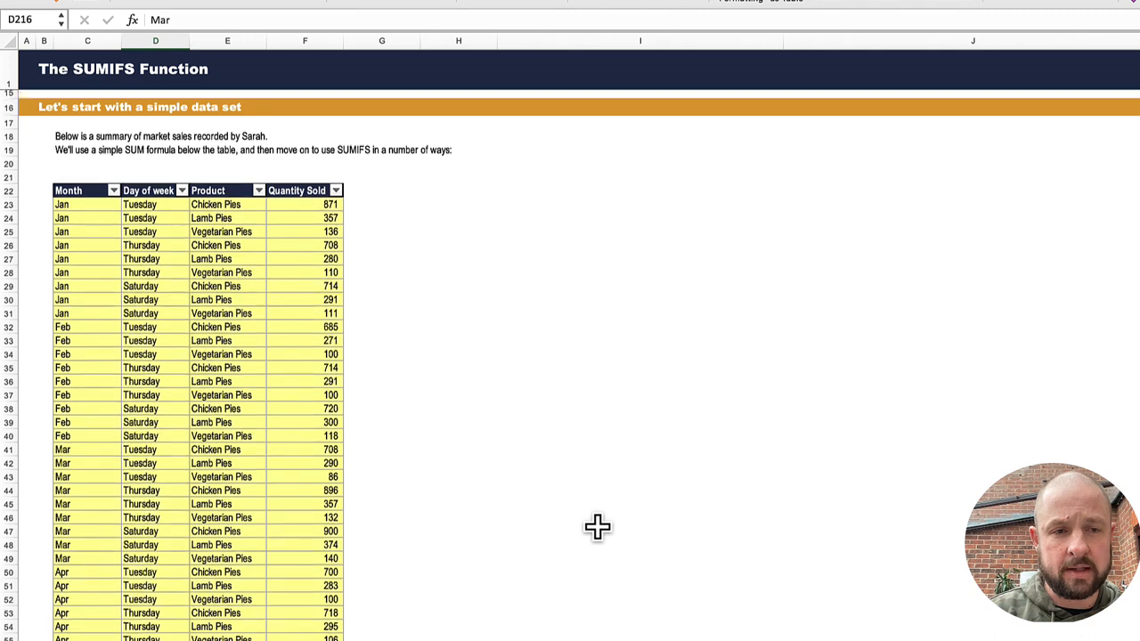
pyautogui.scroll(-1, 598, 527)
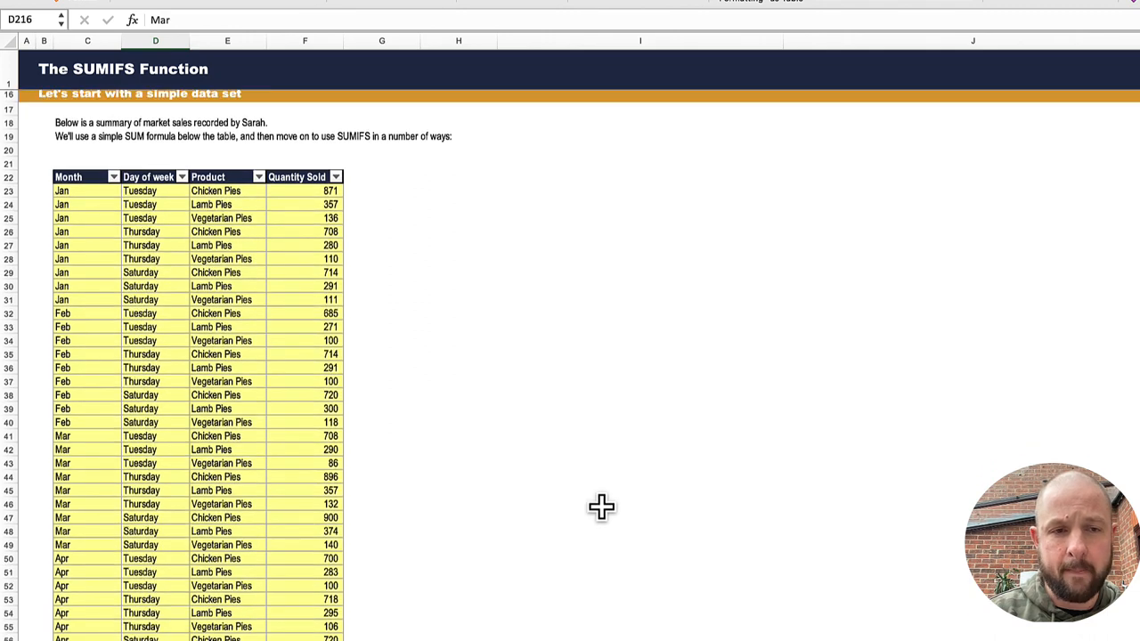
# Step: Copy the Jan and Feb sales rows with their headers, C22:F40, to H22 and narrow columns I and J
pyautogui.moveTo(95, 179); pyautogui.dragTo(303, 427)
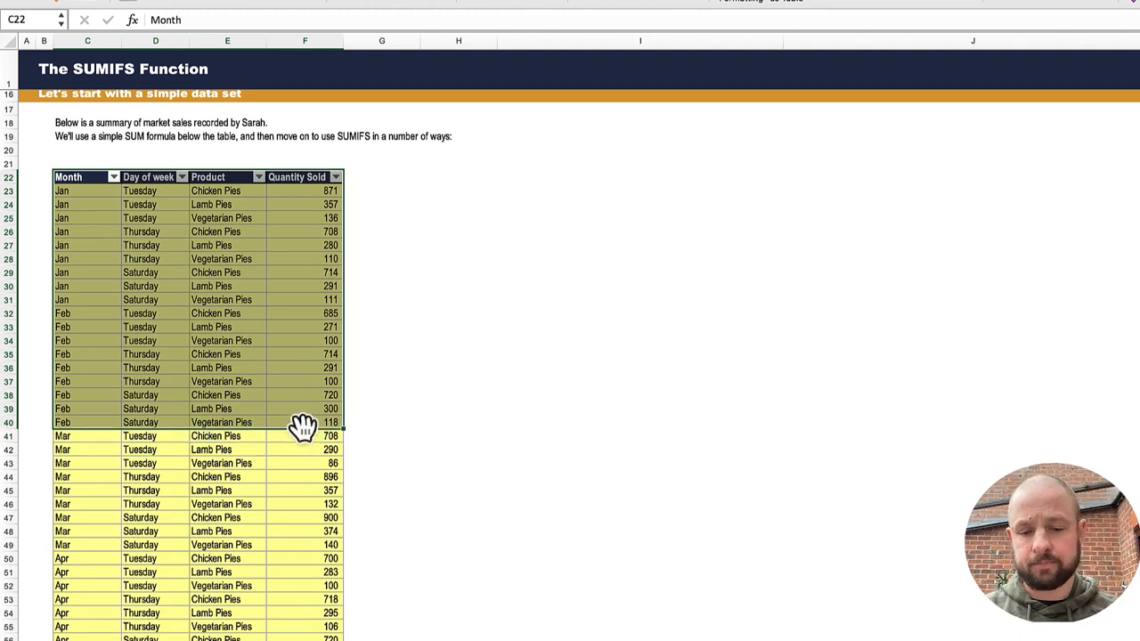
pyautogui.press('Right')
pyautogui.press('Right')
pyautogui.press('Right')
pyautogui.press('Right')
pyautogui.press('Right')
pyautogui.press('Right')
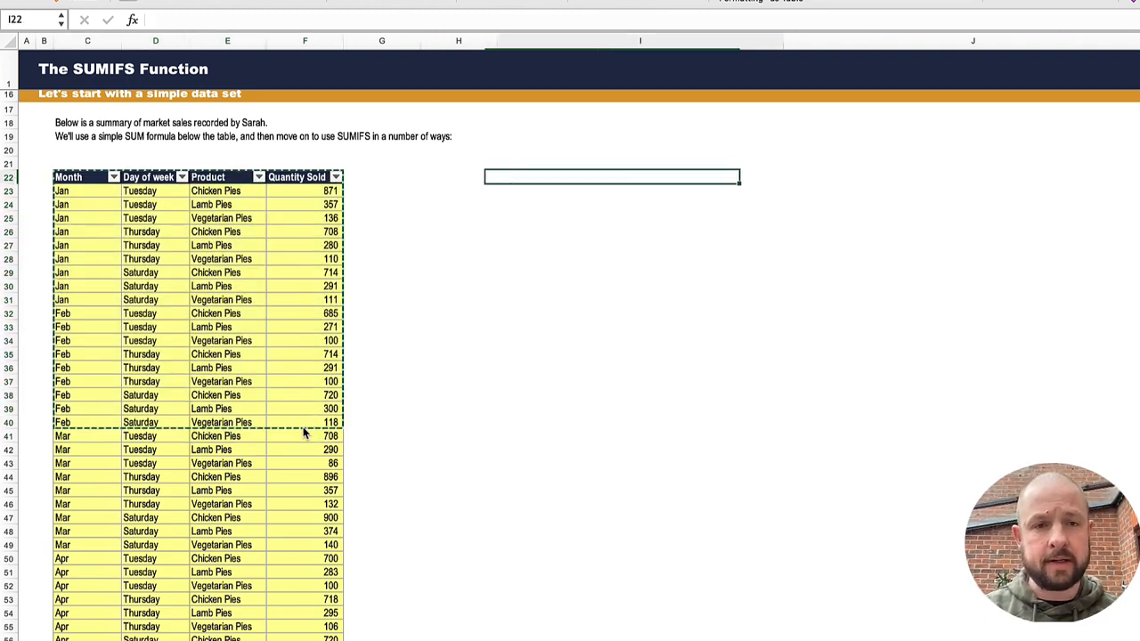
pyautogui.press('Left')
pyautogui.press('super+v')
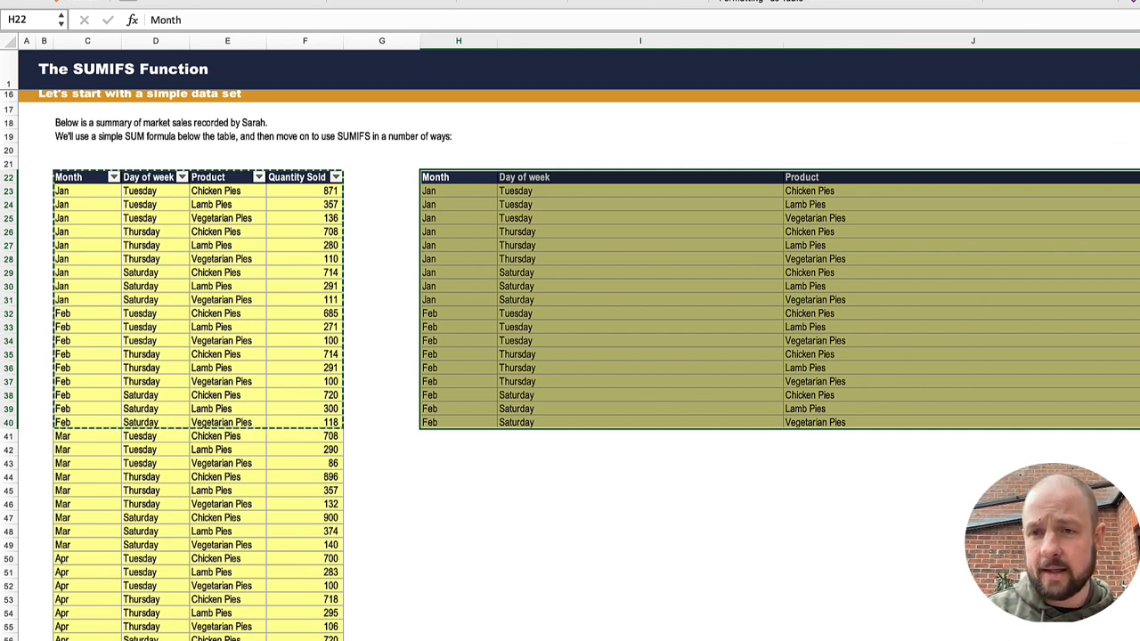
pyautogui.moveTo(1139, 41); pyautogui.dragTo(930, 39)
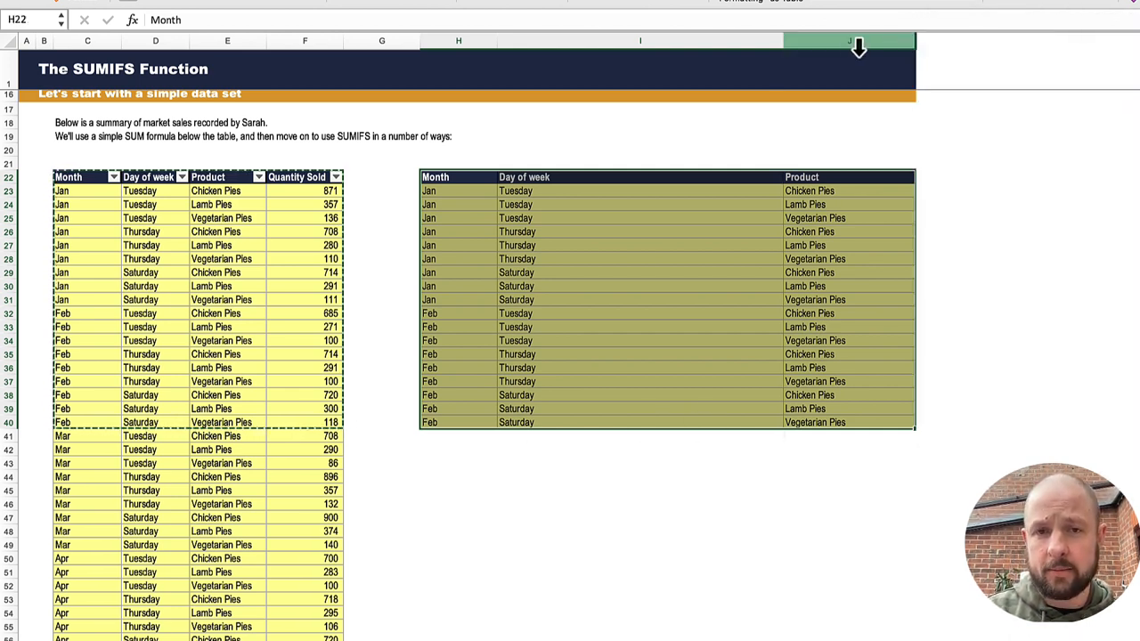
pyautogui.moveTo(783, 39); pyautogui.dragTo(596, 37)
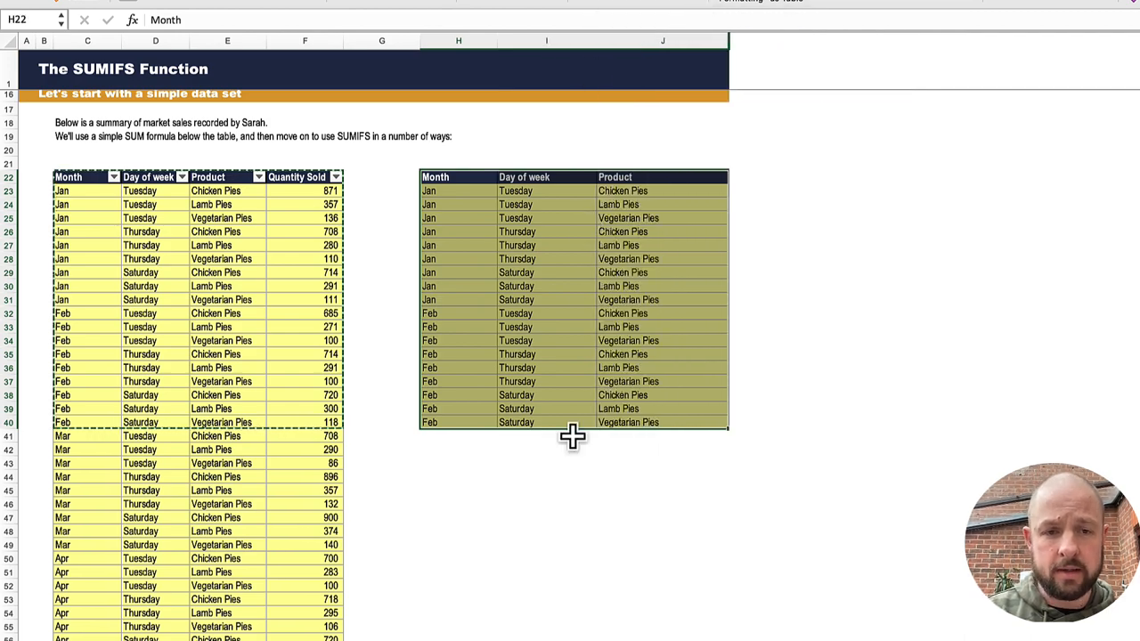
# Step: Inspect the spilled monthly SUMIFS formula in F135 and trace its sum and criteria ranges back to the source data
pyautogui.click(514, 465)
pyautogui.scroll(-5, 402, 511)
pyautogui.scroll(-15, 402, 512)
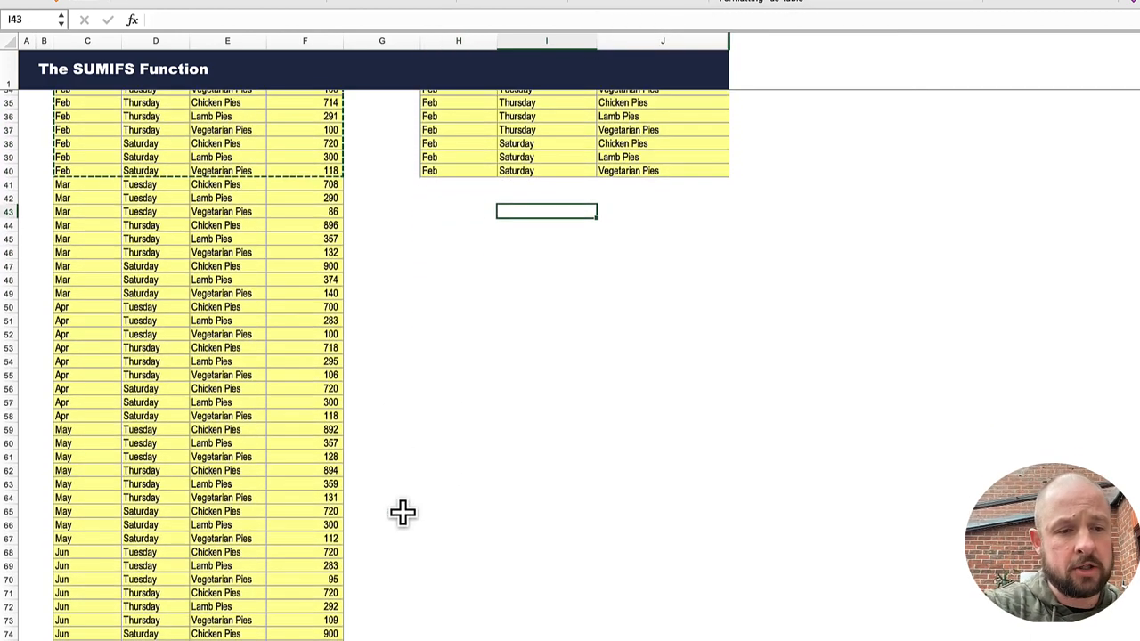
pyautogui.scroll(-4, 401, 505)
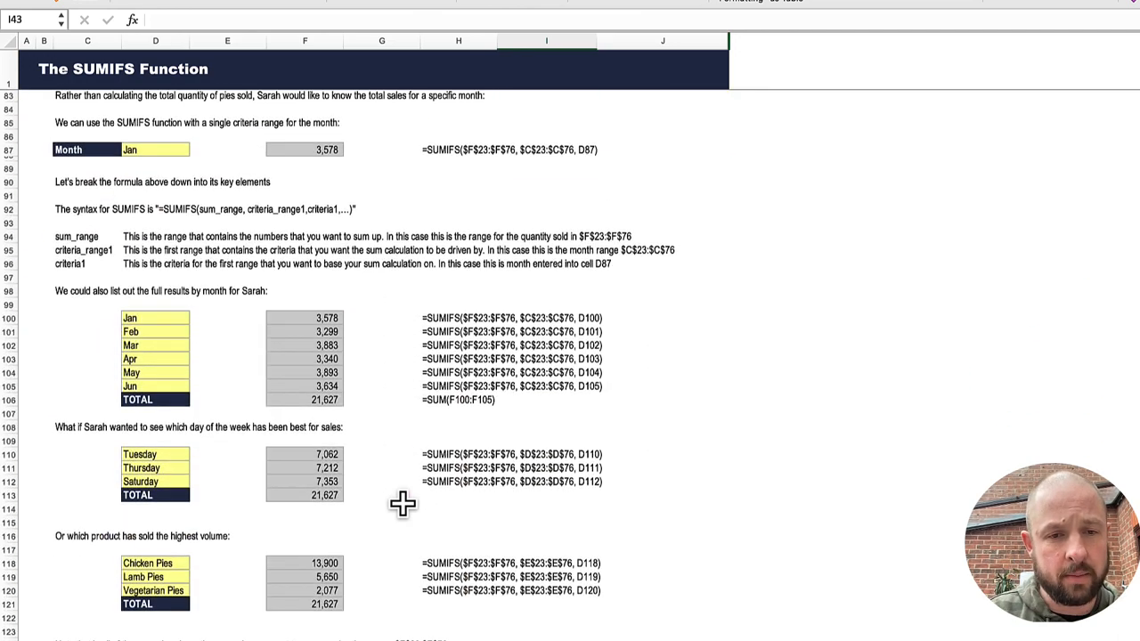
pyautogui.scroll(-10, 319, 299)
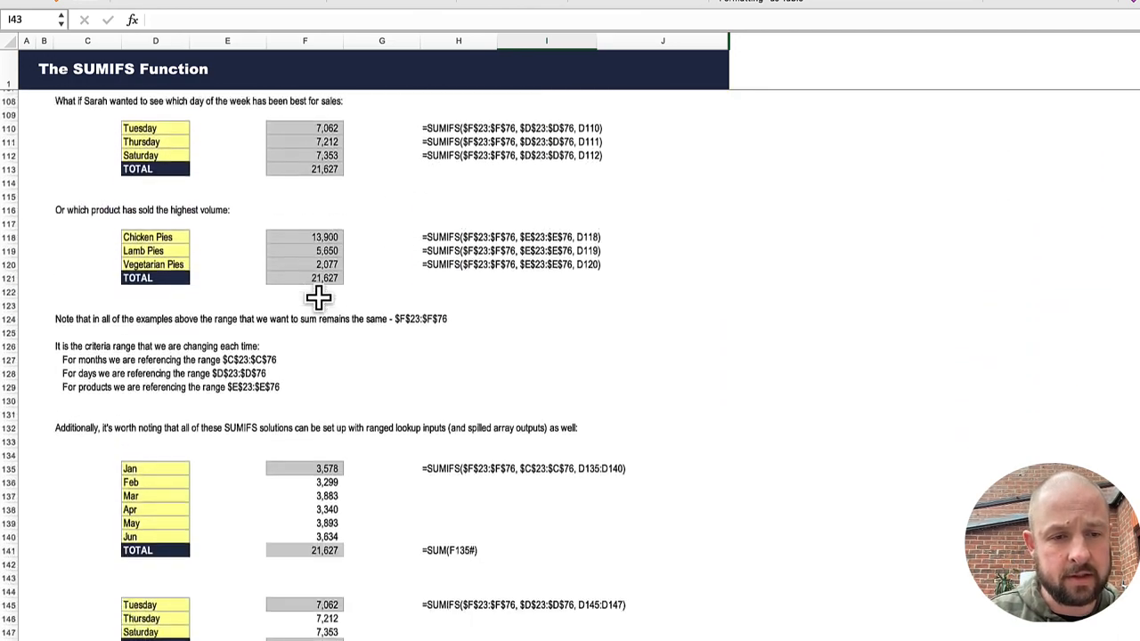
pyautogui.click(316, 295)
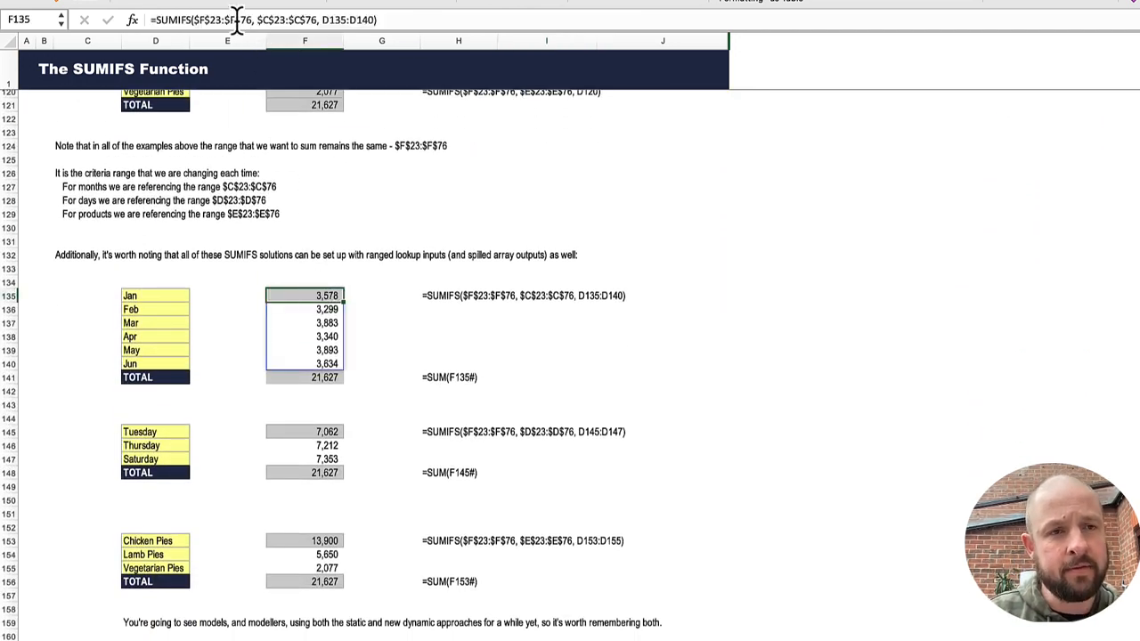
pyautogui.click(237, 19)
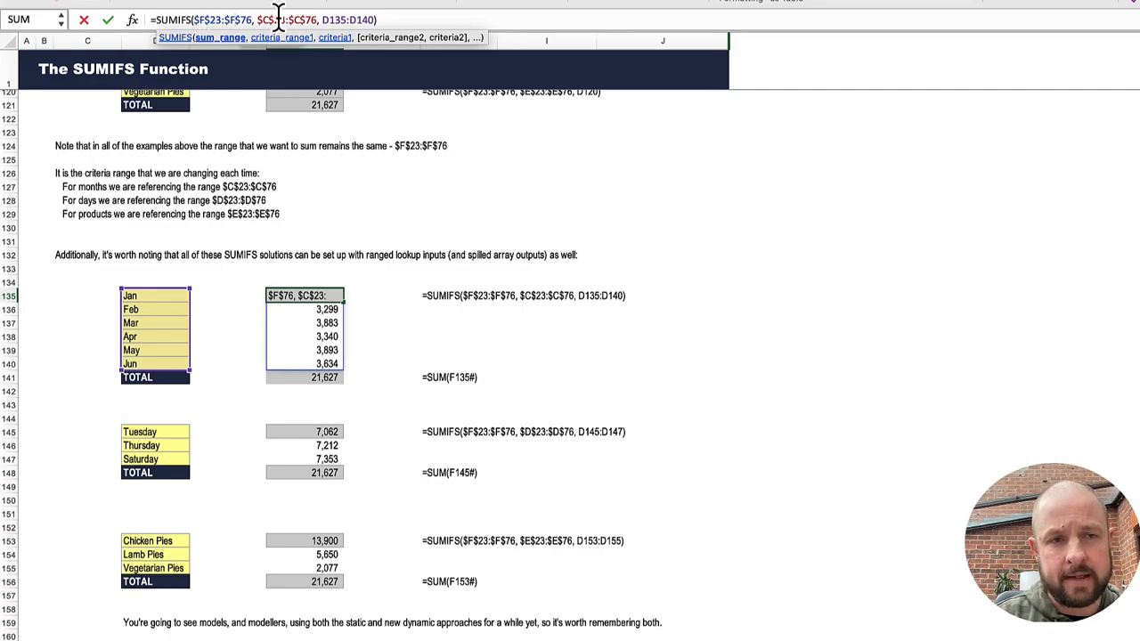
pyautogui.scroll(20, 394, 183)
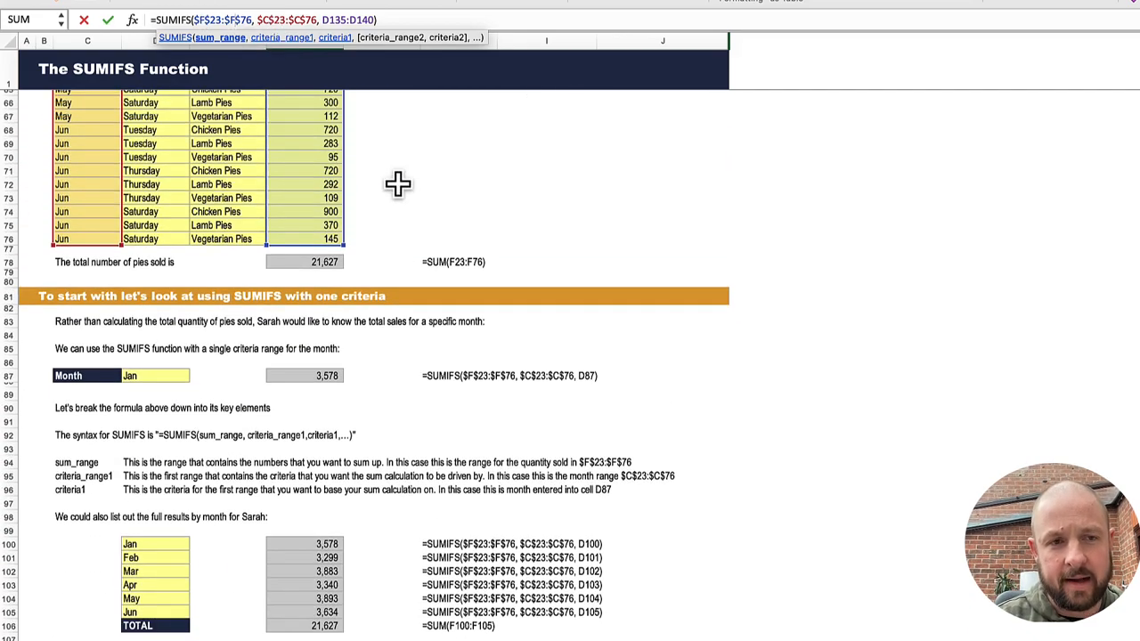
pyautogui.scroll(5, 398, 183)
pyautogui.scroll(-3, 398, 183)
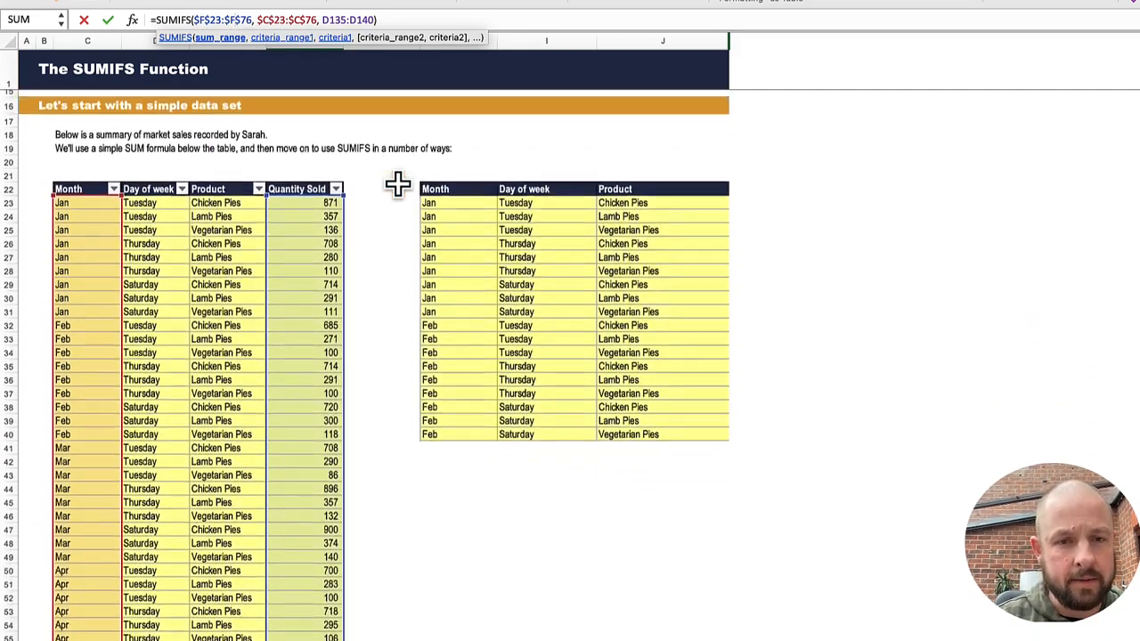
pyautogui.scroll(-1, 398, 184)
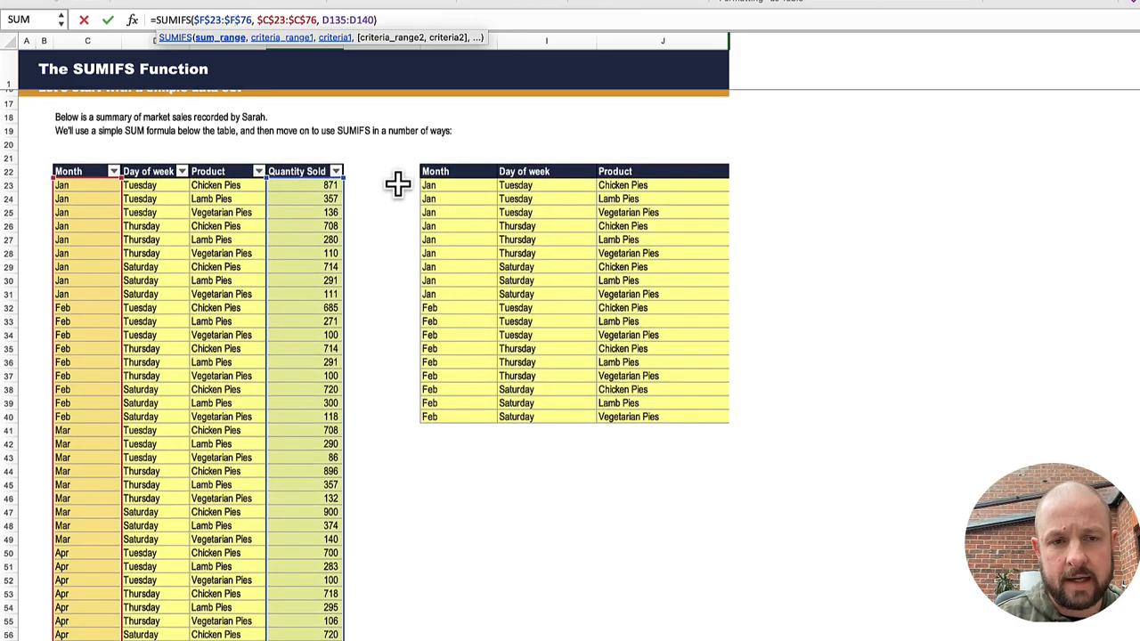
pyautogui.press('Return')
# Step: Convert the copied sales range H22:K40 into a table with headers and name it tbl_Data
pyautogui.scroll(20, 375, 234)
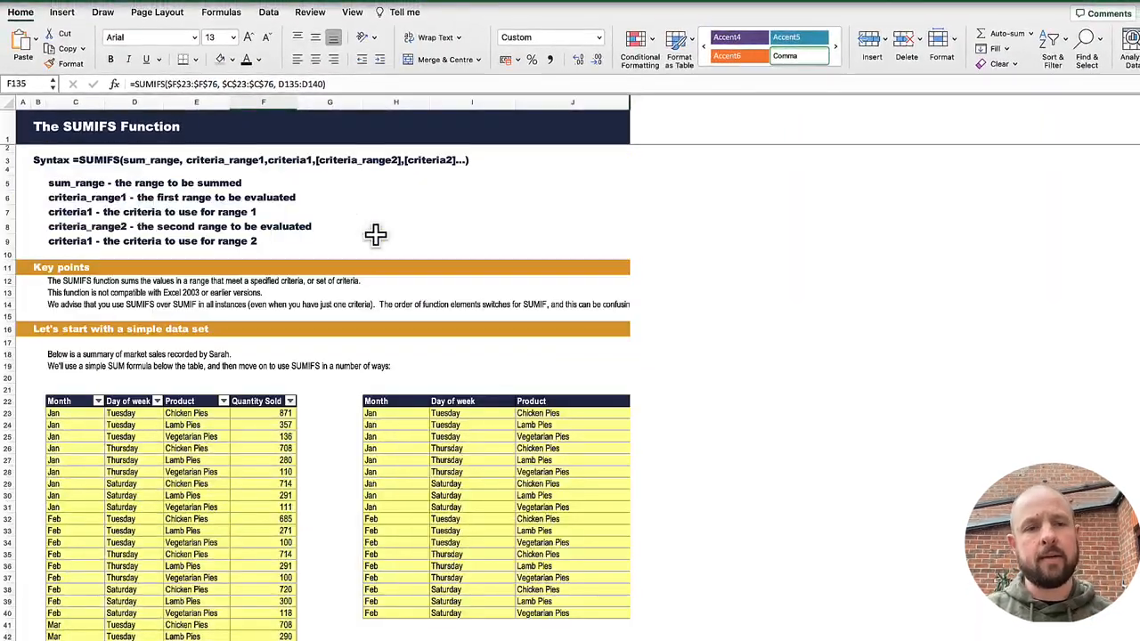
pyautogui.scroll(-10, 375, 235)
pyautogui.click(401, 288)
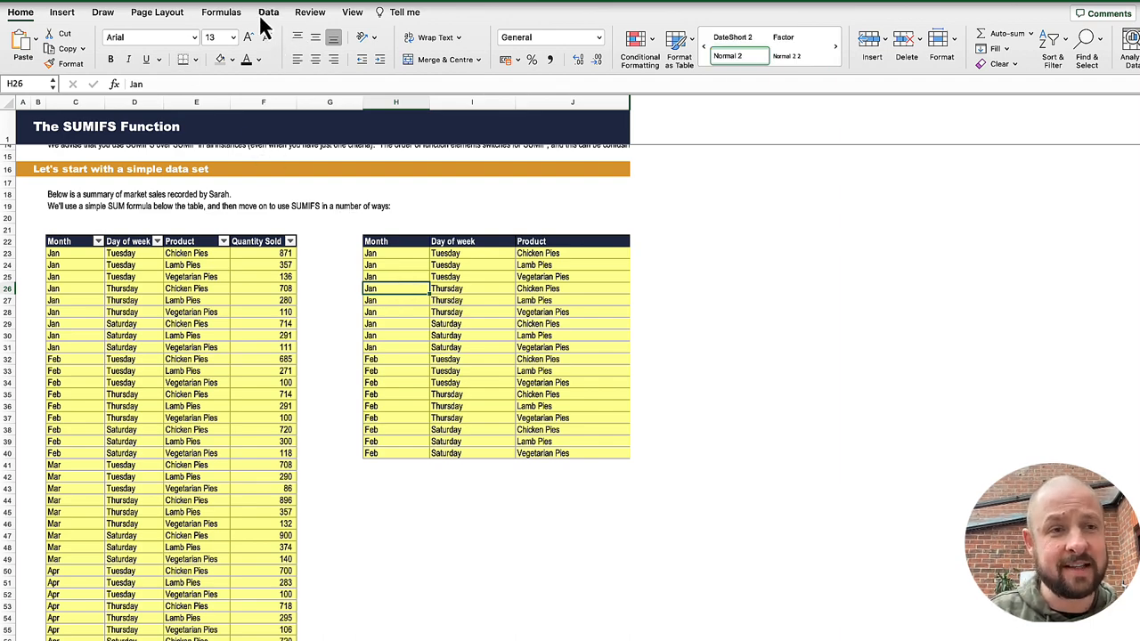
pyautogui.click(61, 13)
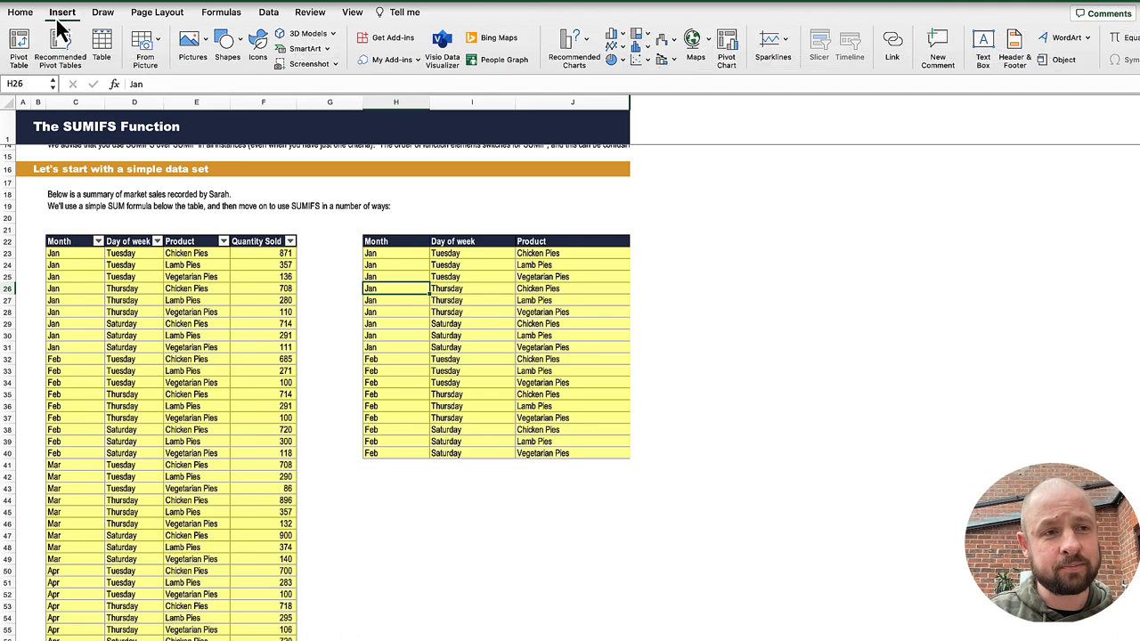
pyautogui.click(102, 42)
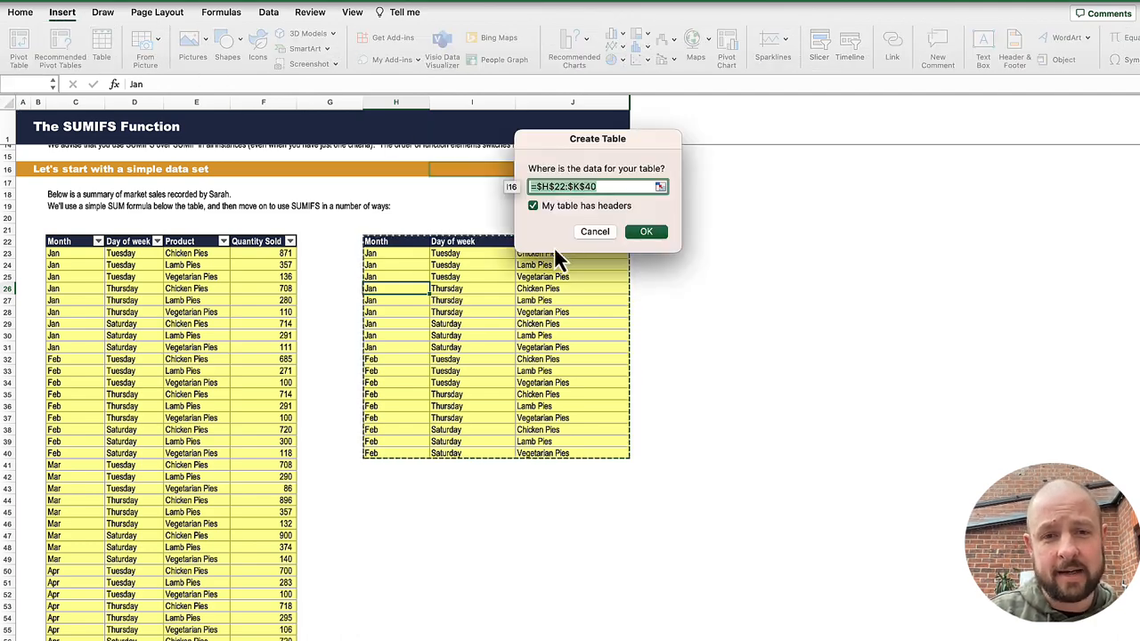
pyautogui.click(645, 234)
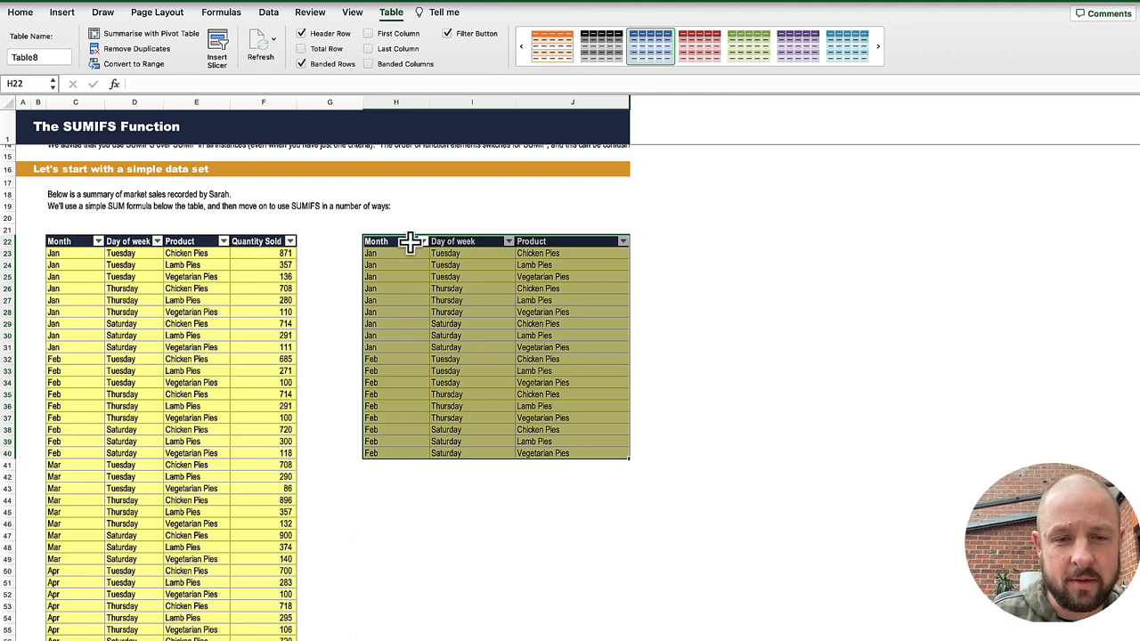
pyautogui.click(489, 335)
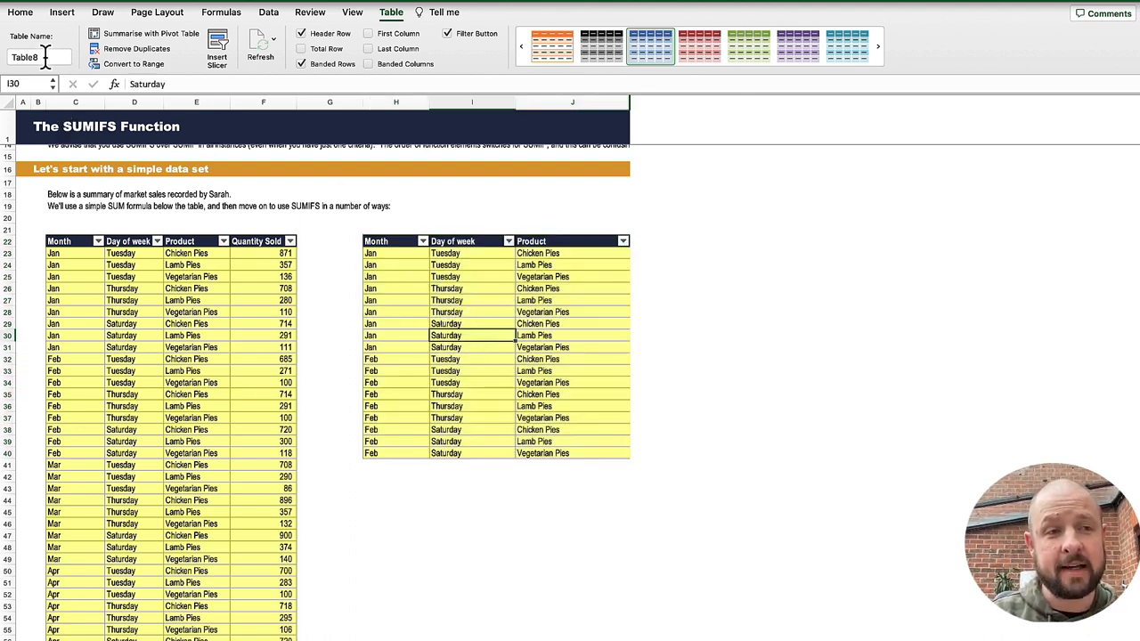
pyautogui.click(46, 57)
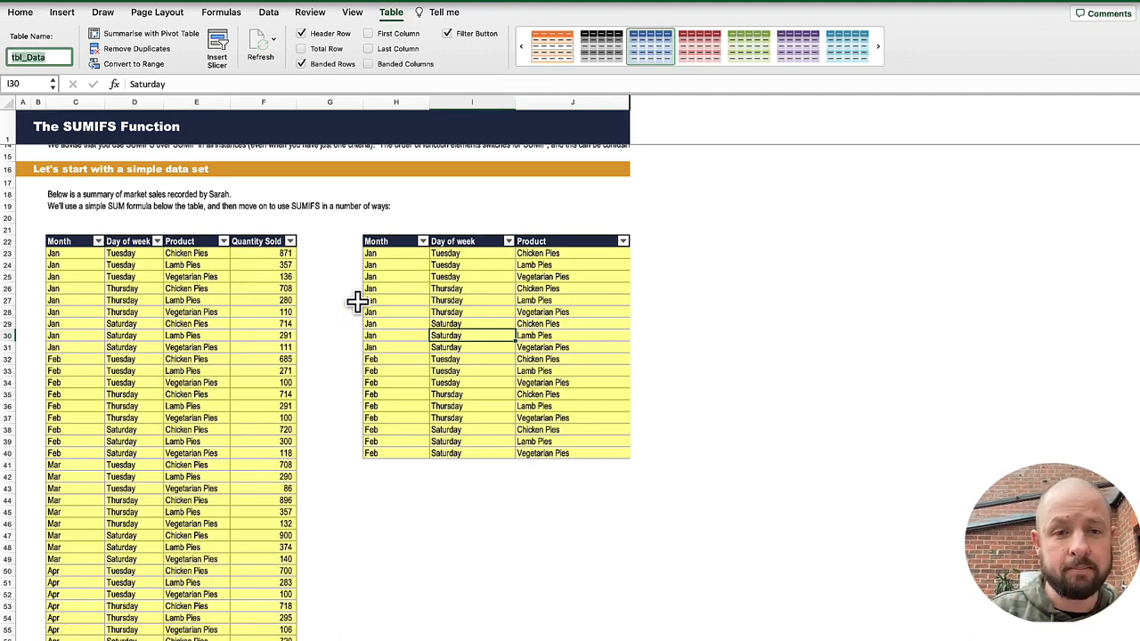
# Step: Start a trial SUMIFS formula in H128 with the table column tbl_Data[Product] as the sum range
pyautogui.scroll(-1, 463, 547)
pyautogui.scroll(-20, 462, 546)
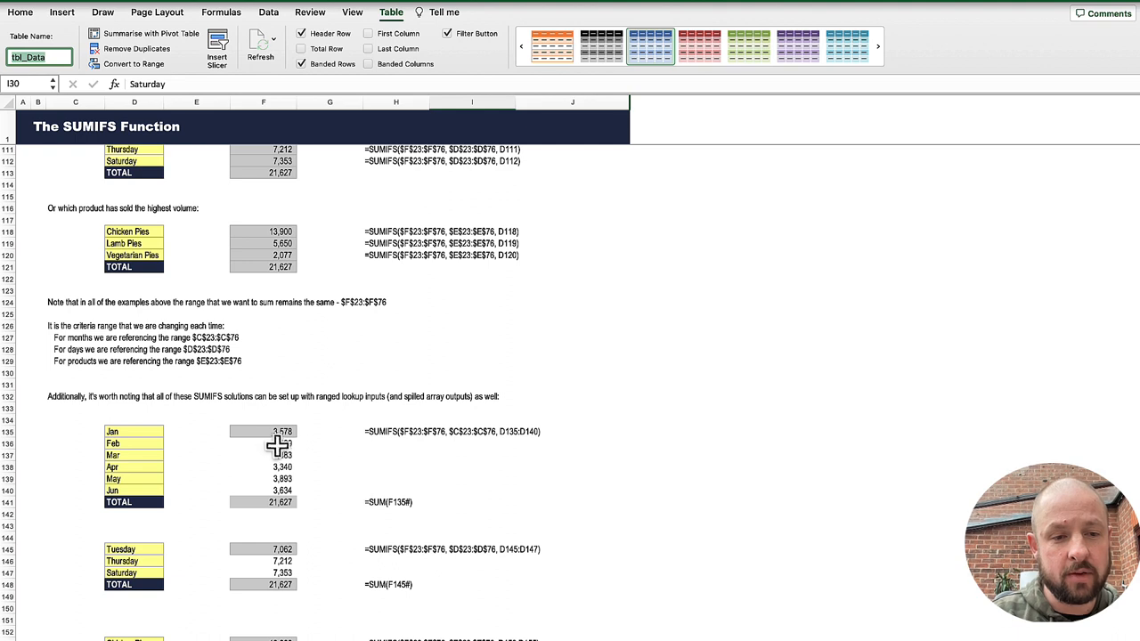
pyautogui.click(407, 350)
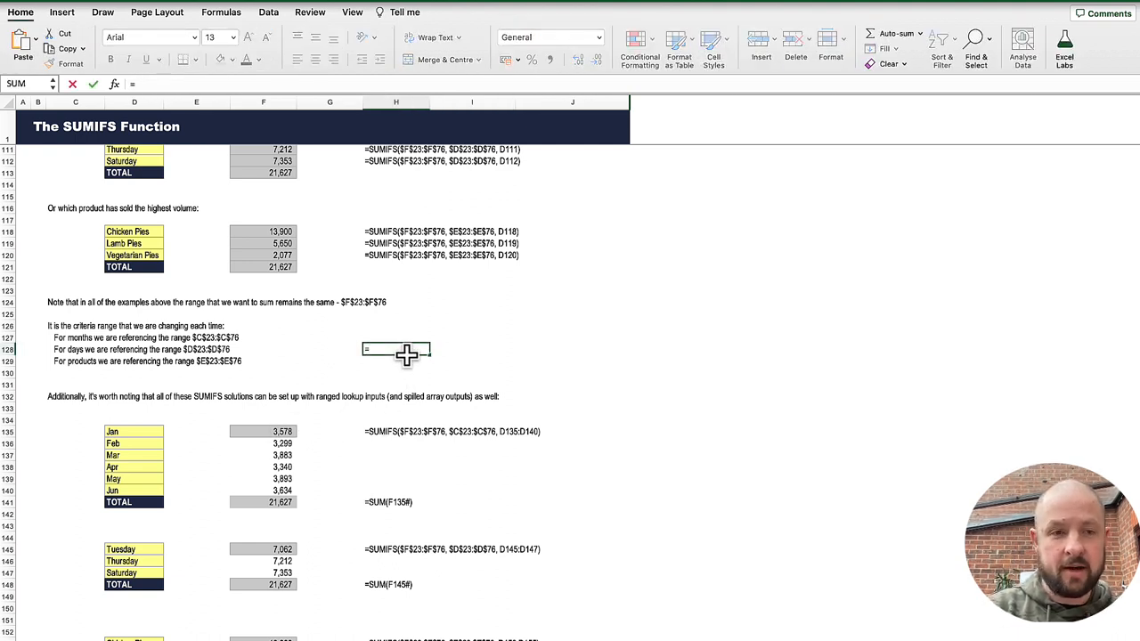
pyautogui.write('=sumifs(')
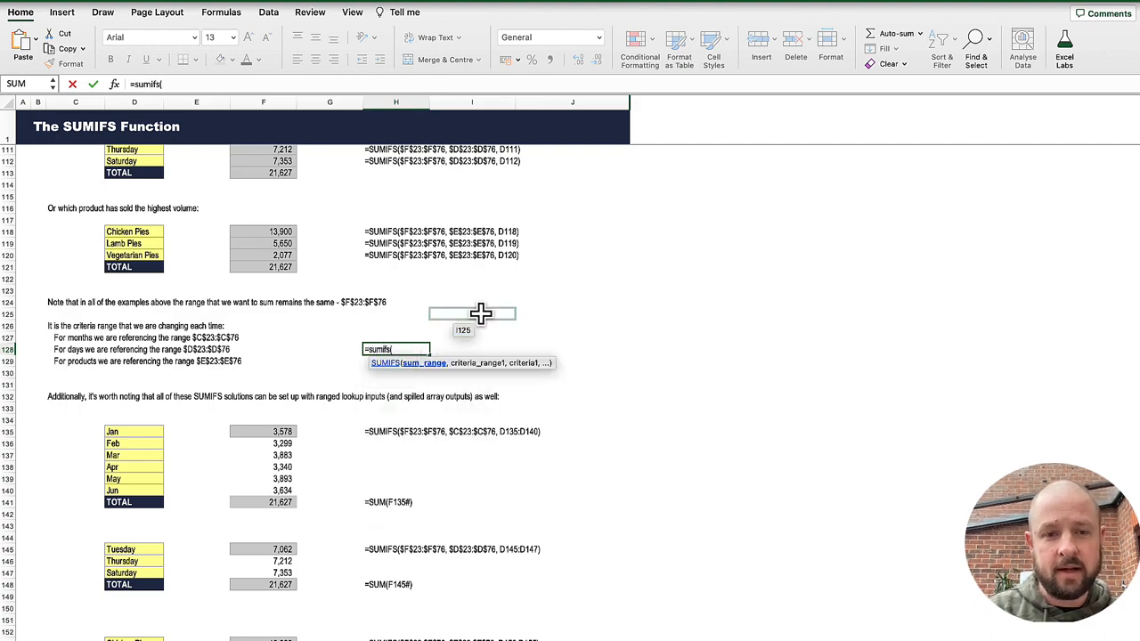
pyautogui.scroll(20, 481, 313)
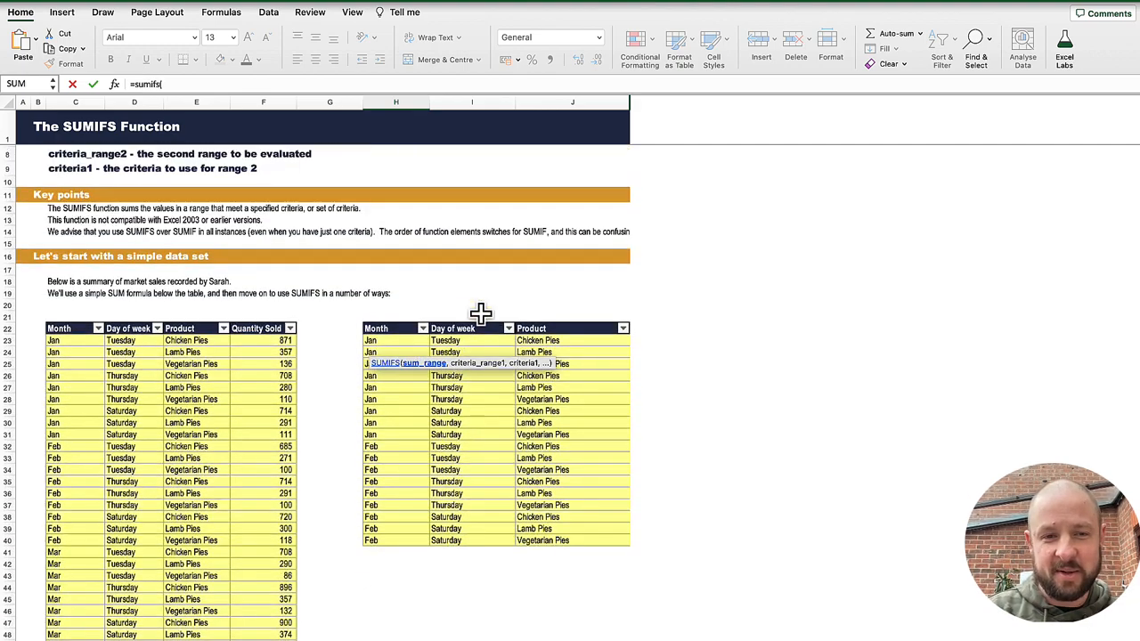
pyautogui.moveTo(533, 322); pyautogui.dragTo(541, 519)
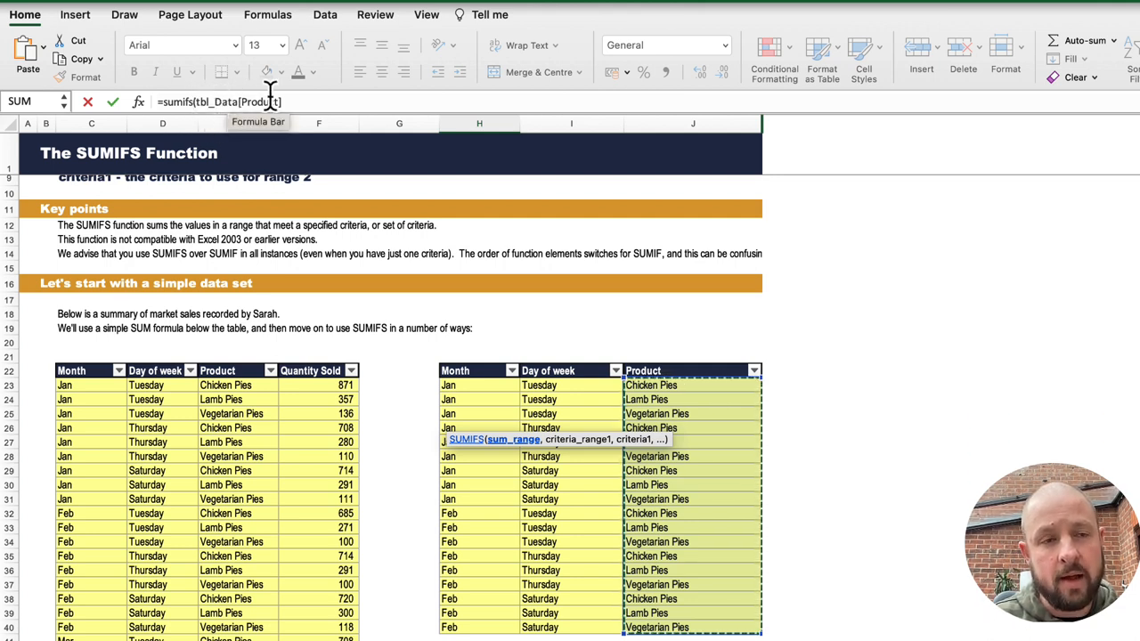
pyautogui.click(314, 101)
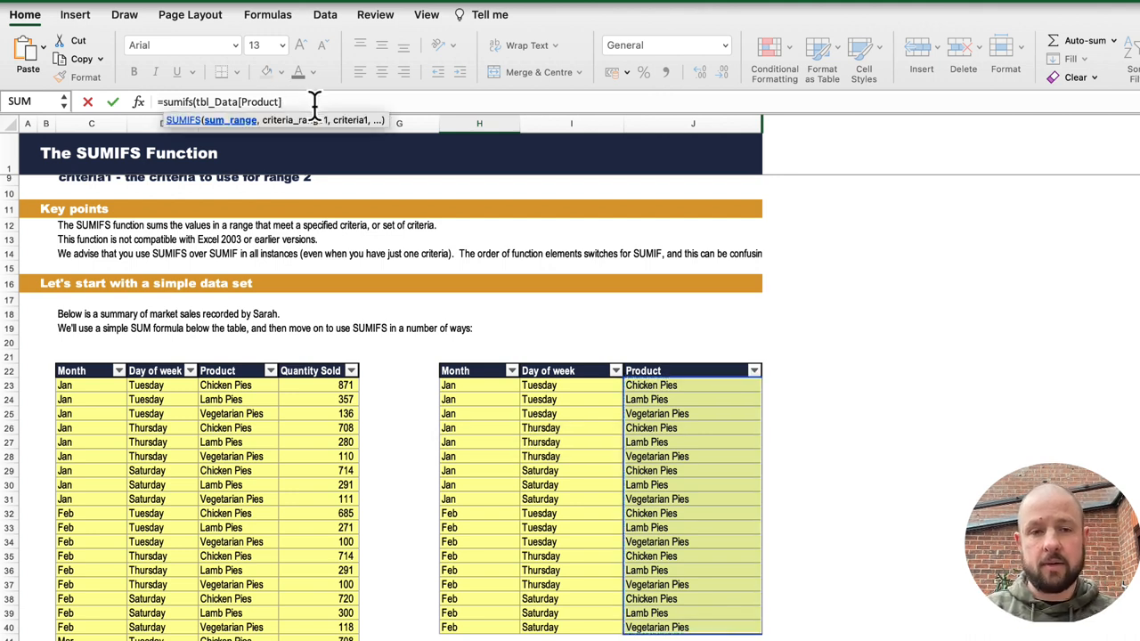
pyautogui.write(',')
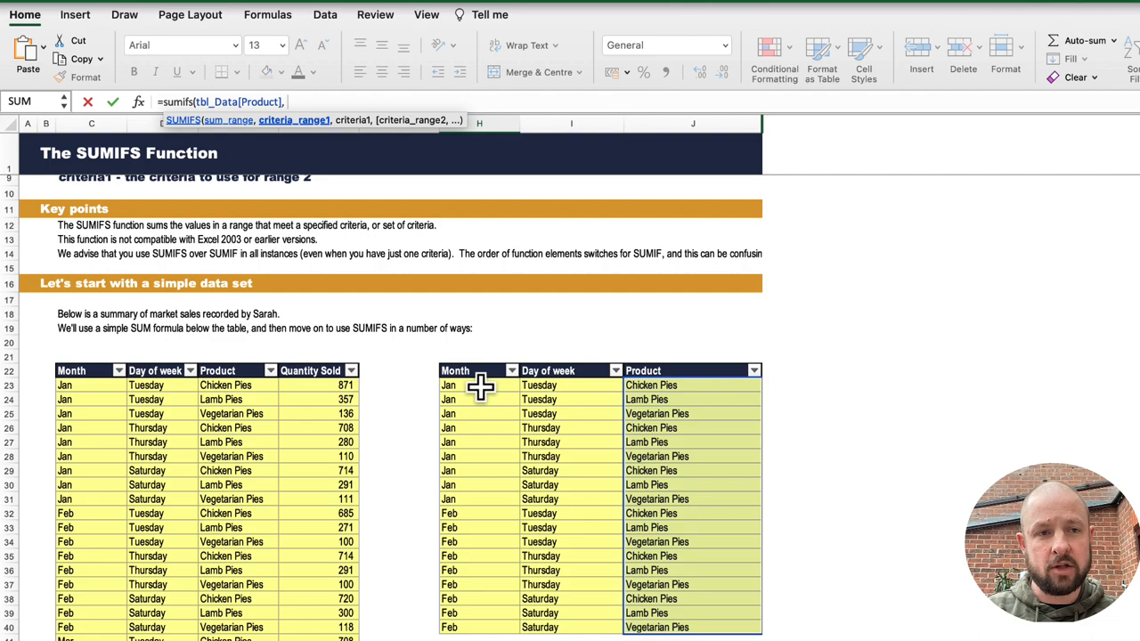
# Step: Try tbl_Data[Month] as the criteria range and D135 as the criterion, review the references, and discard the trial formula
pyautogui.moveTo(481, 384); pyautogui.dragTo(481, 626)
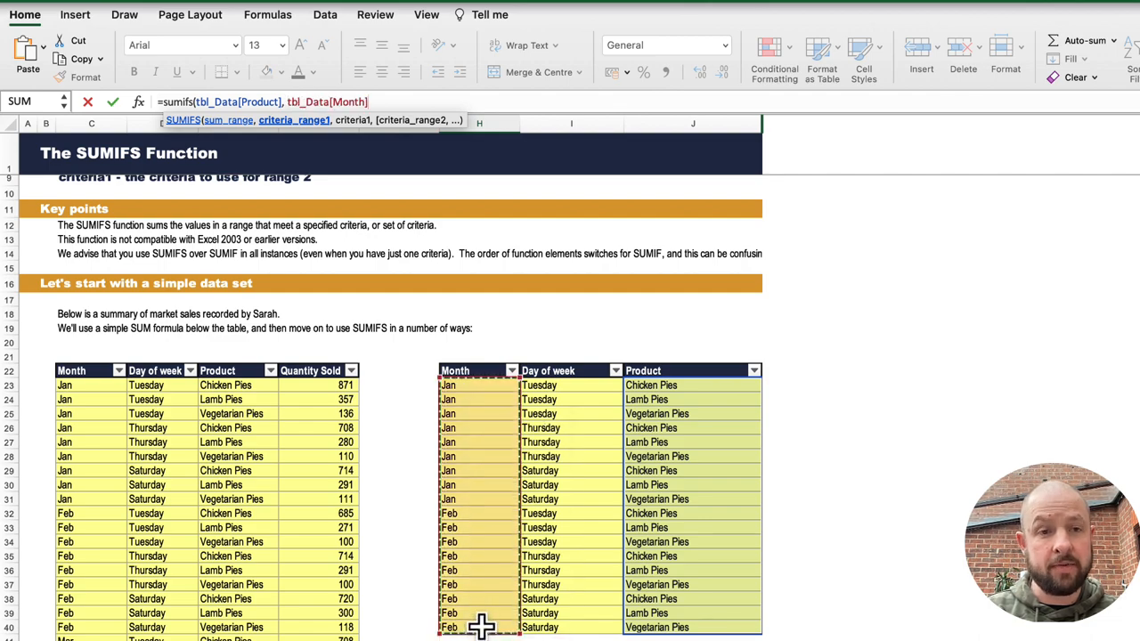
pyautogui.write(',')
pyautogui.scroll(-15, 481, 627)
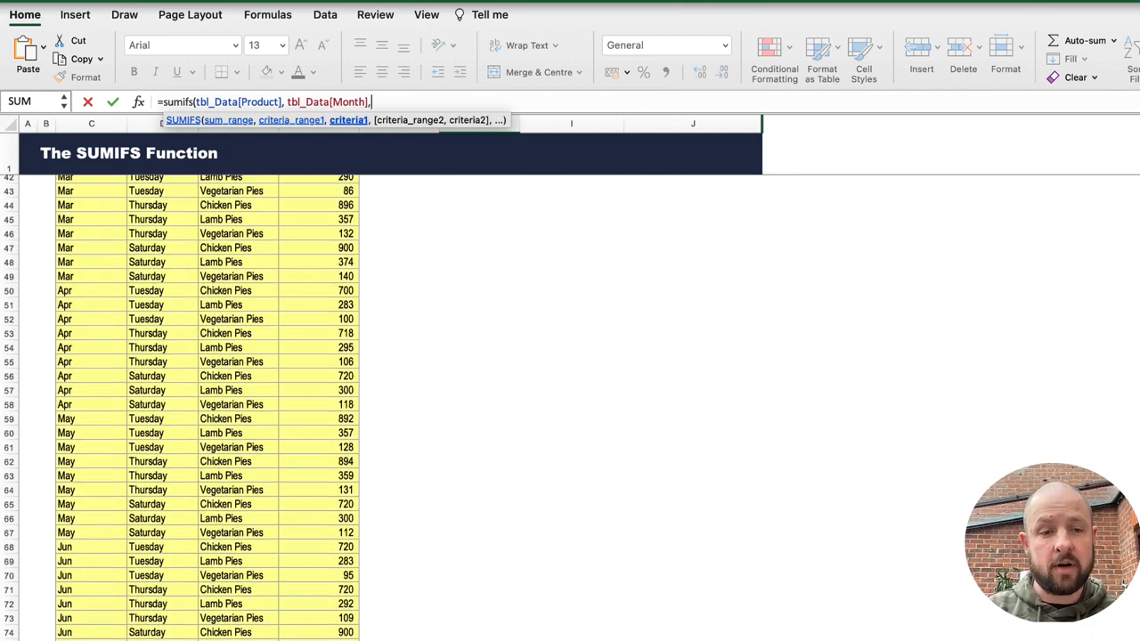
pyautogui.scroll(-20, 482, 534)
pyautogui.scroll(6, 365, 484)
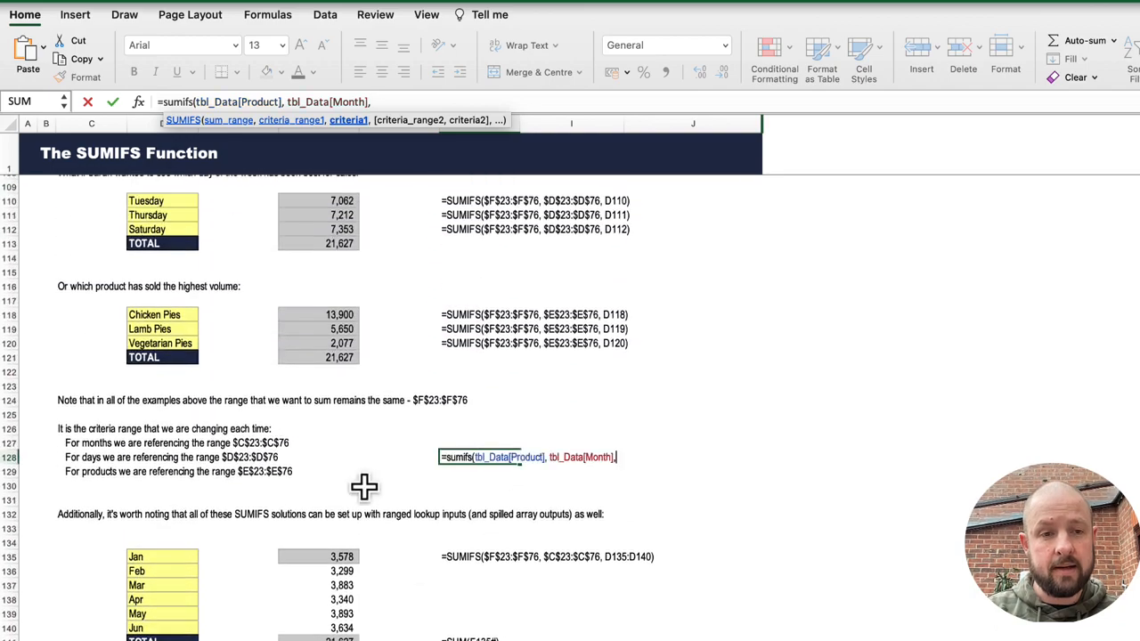
pyautogui.click(163, 557)
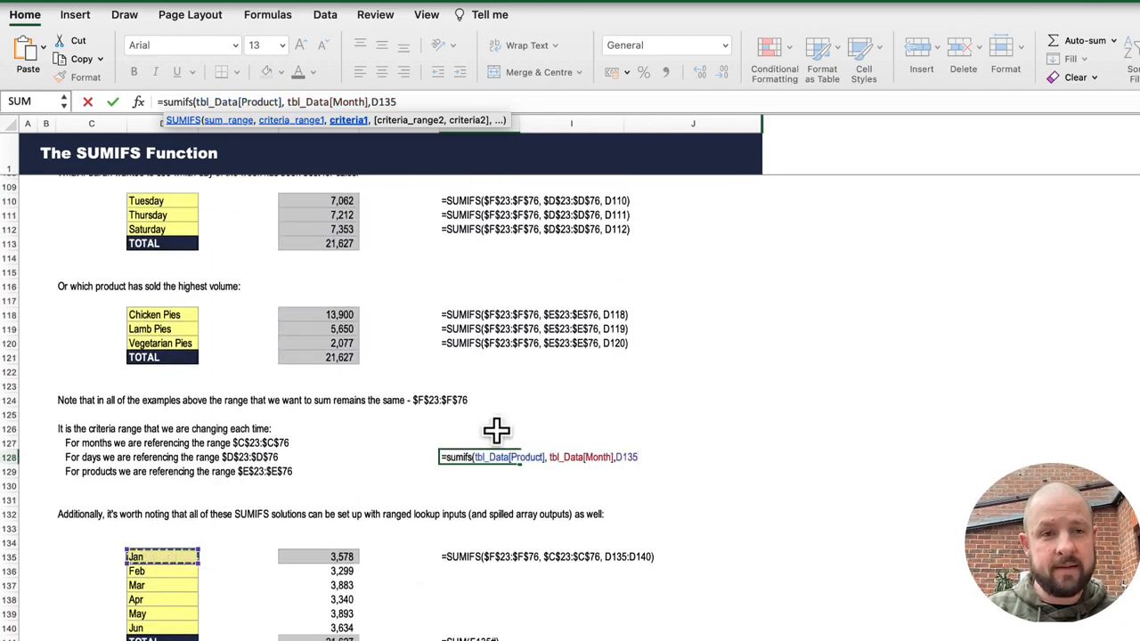
pyautogui.scroll(15, 496, 430)
pyautogui.scroll(20, 496, 430)
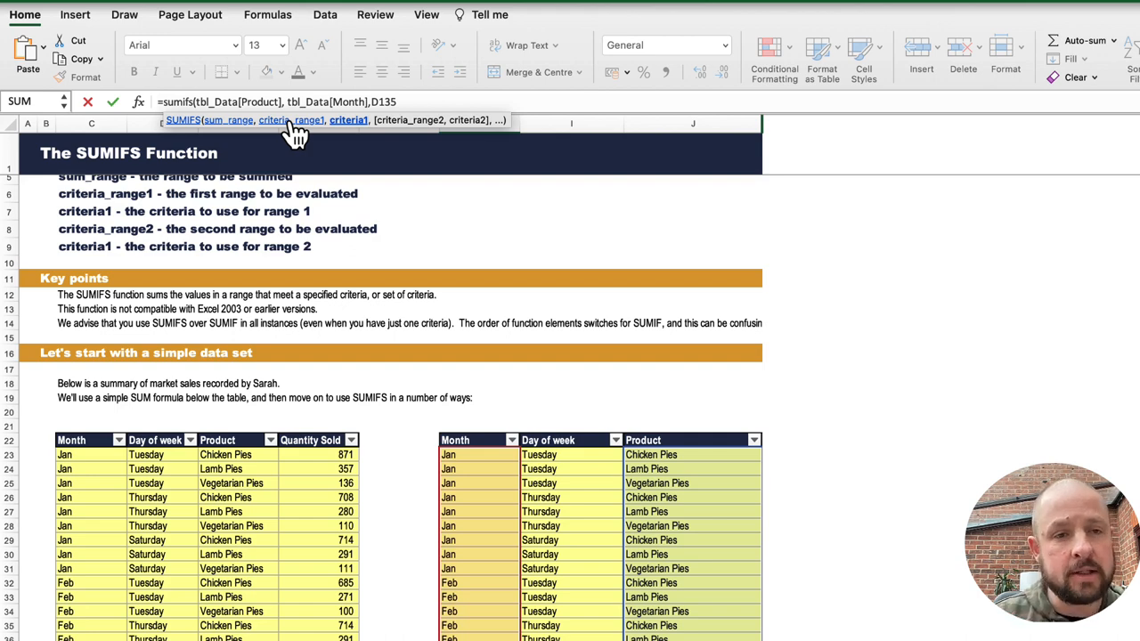
pyautogui.press('Escape')
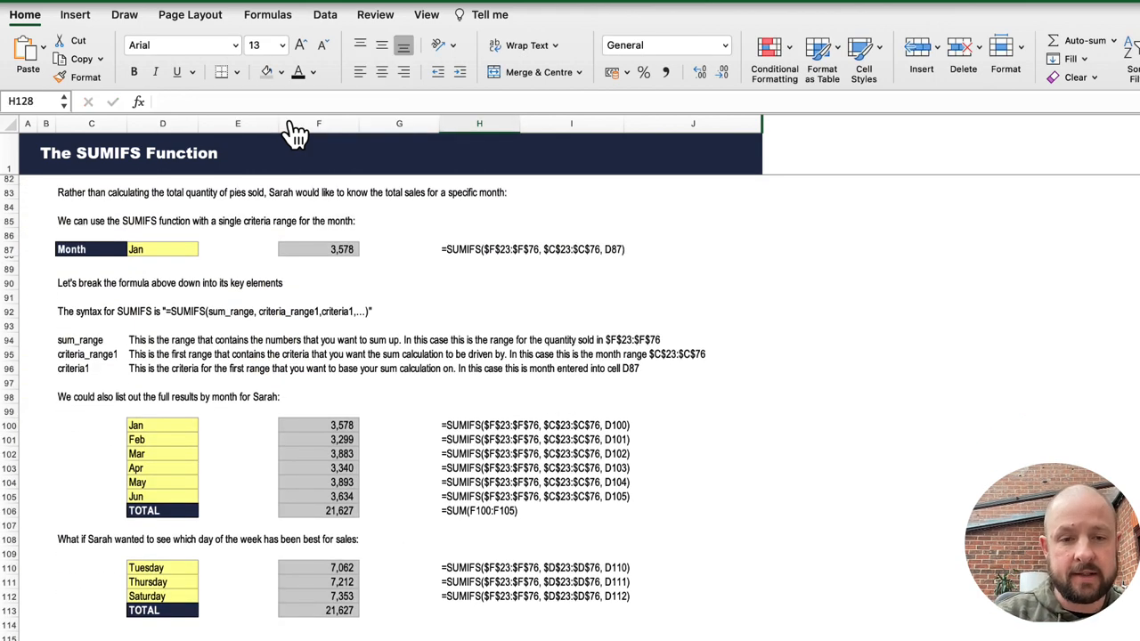
# Step: Inspect the cell references in the Feb SUMIFS formula in F101
pyautogui.click(341, 440)
pyautogui.click(251, 100)
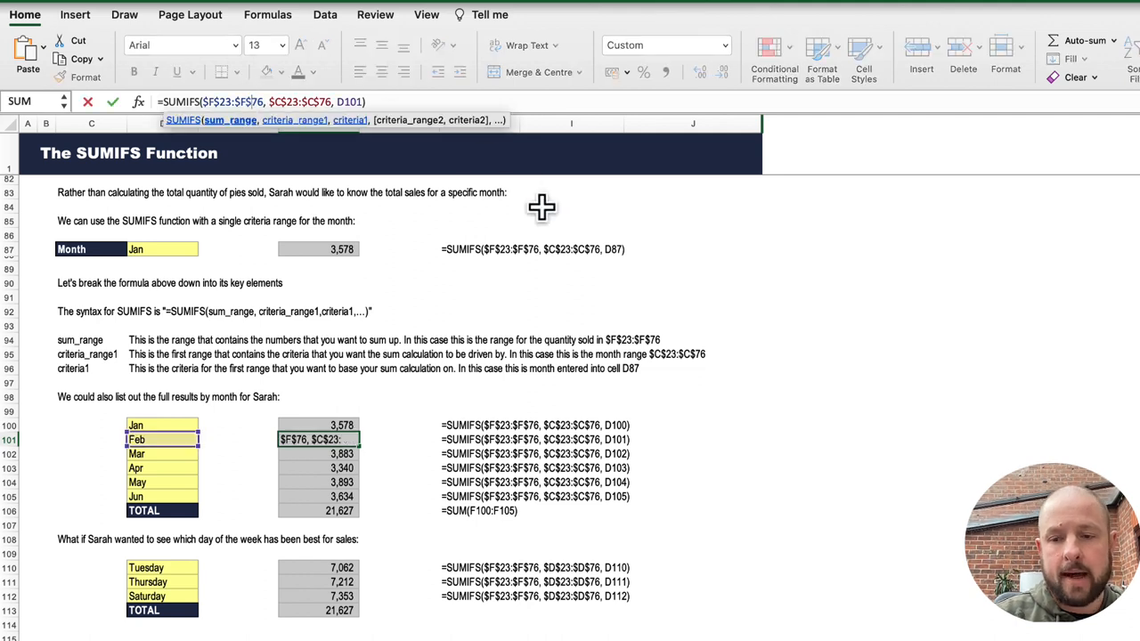